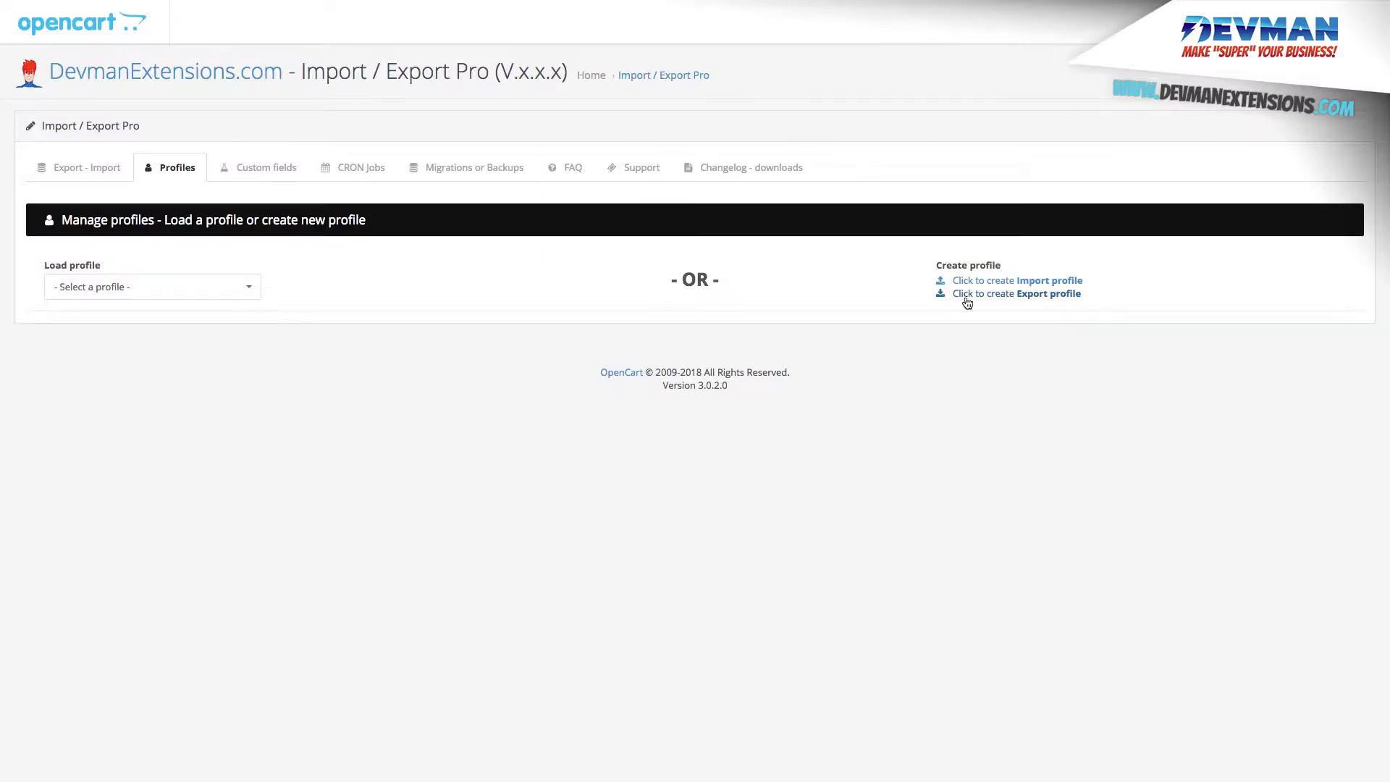
Create a new export profile and set its elements to Products (+ related product data).
click(1003, 295)
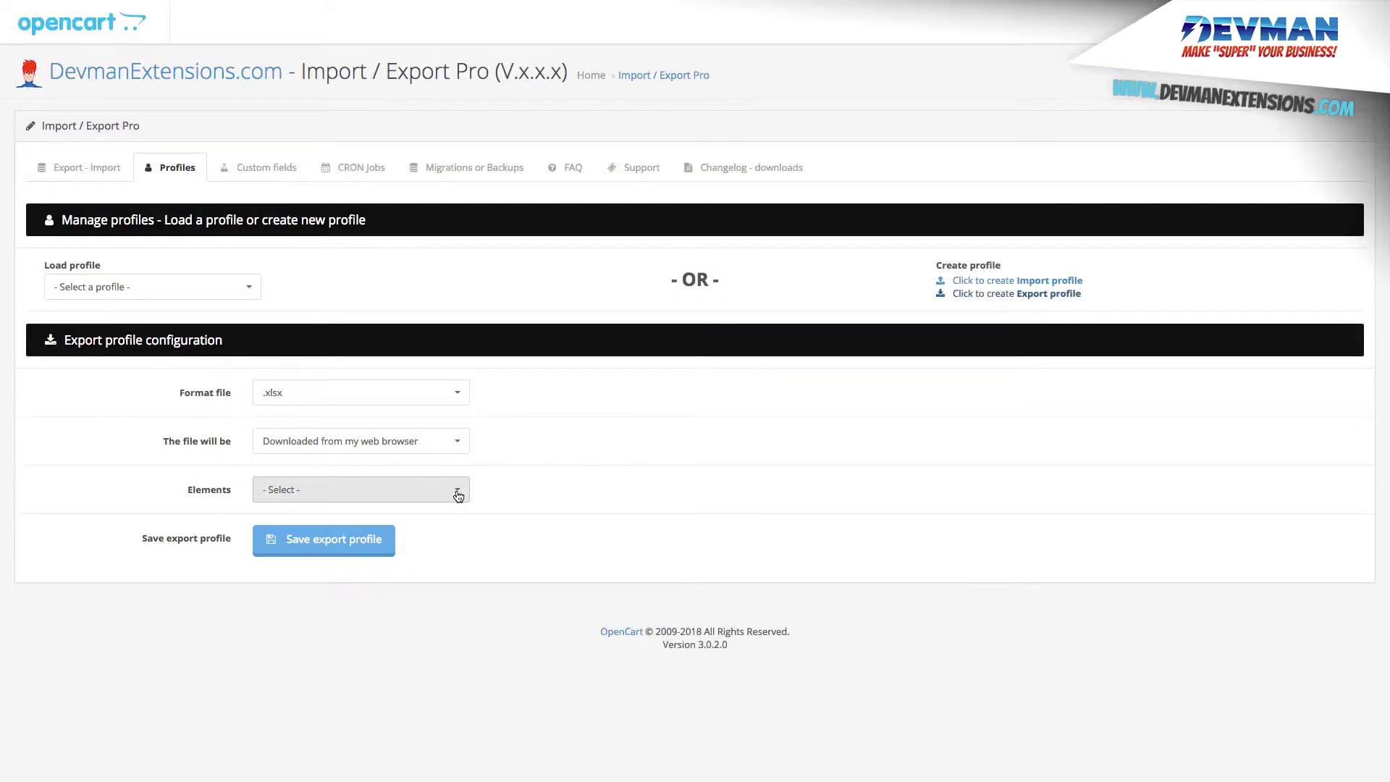
click(458, 496)
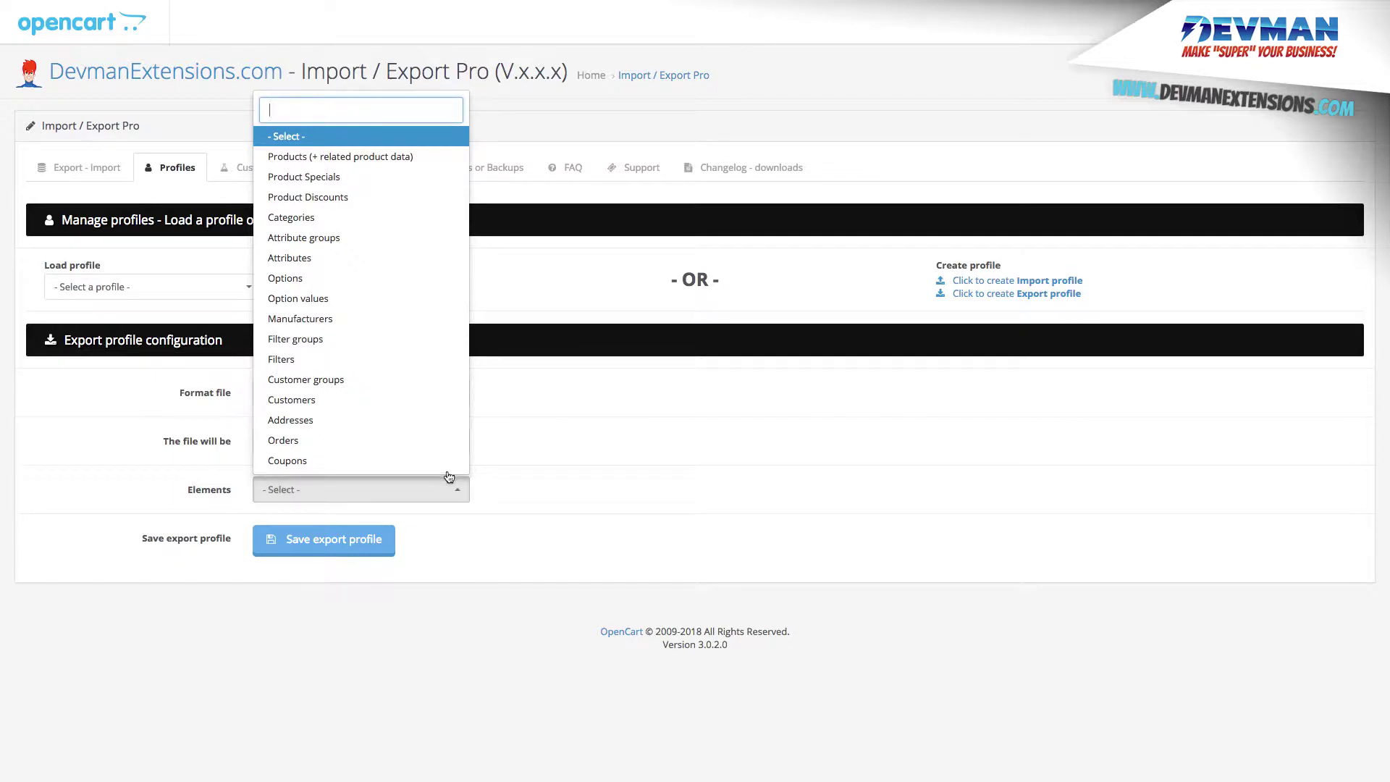
click(406, 163)
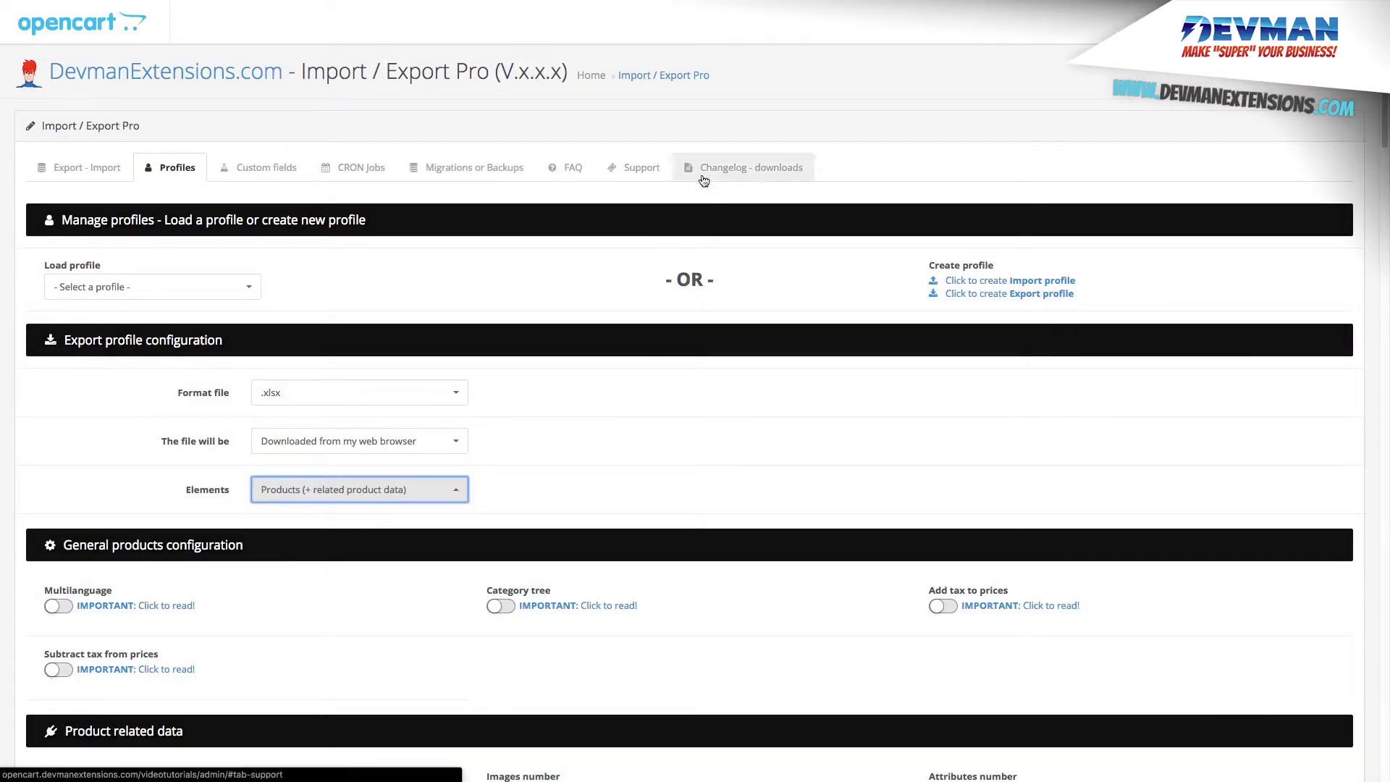
Restrict the quick category filter to Components > Monitors > test 1 and Components > Monitors > test 2.
scroll(1384, 141, down, 5)
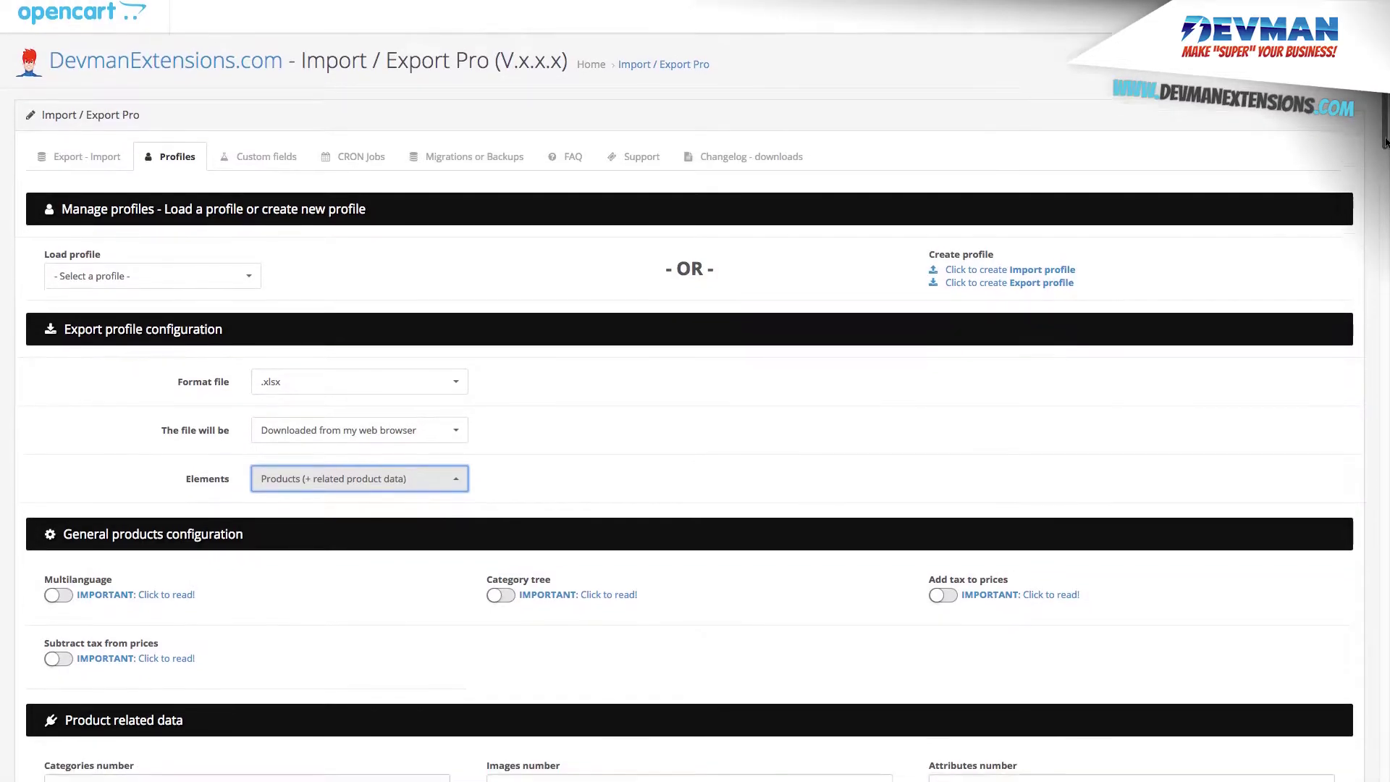
scroll(695, 391, down, 3)
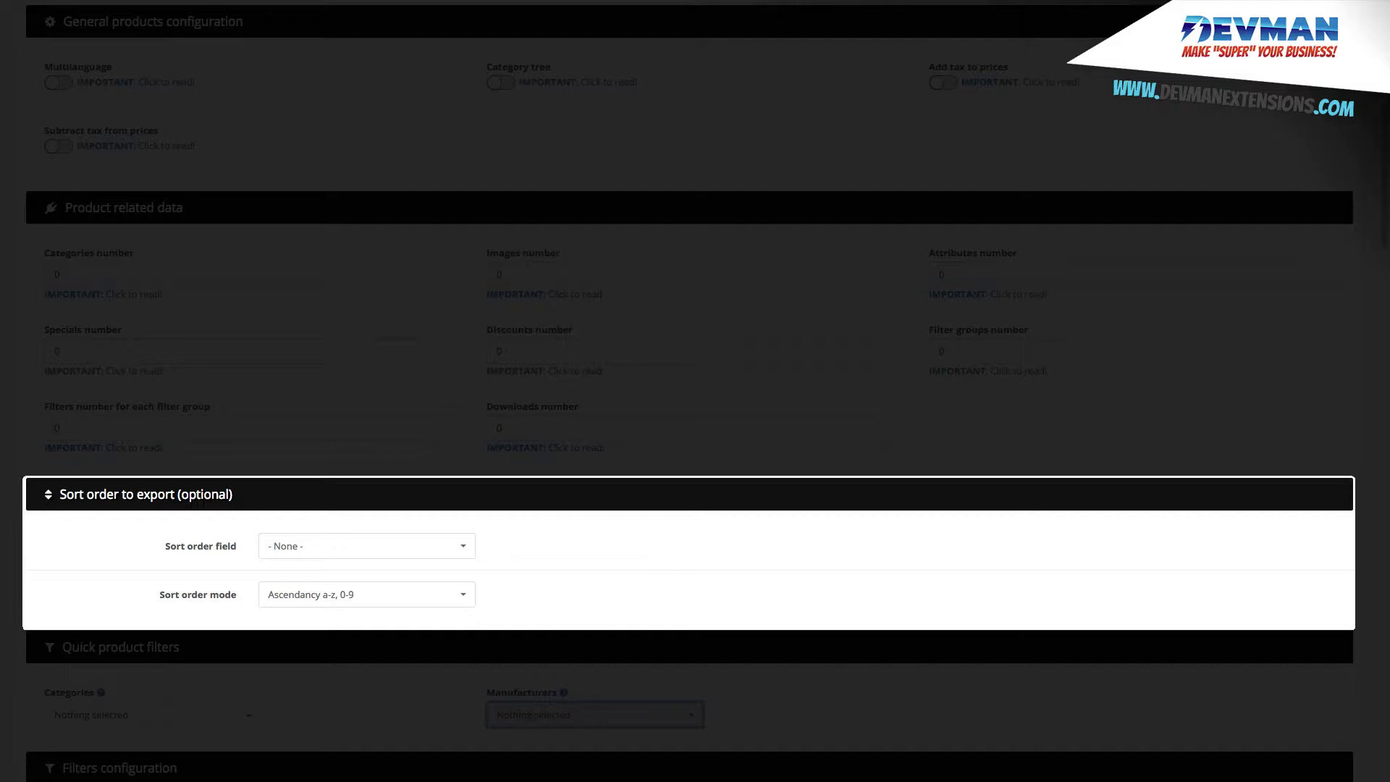
scroll(1377, 202, down, 5)
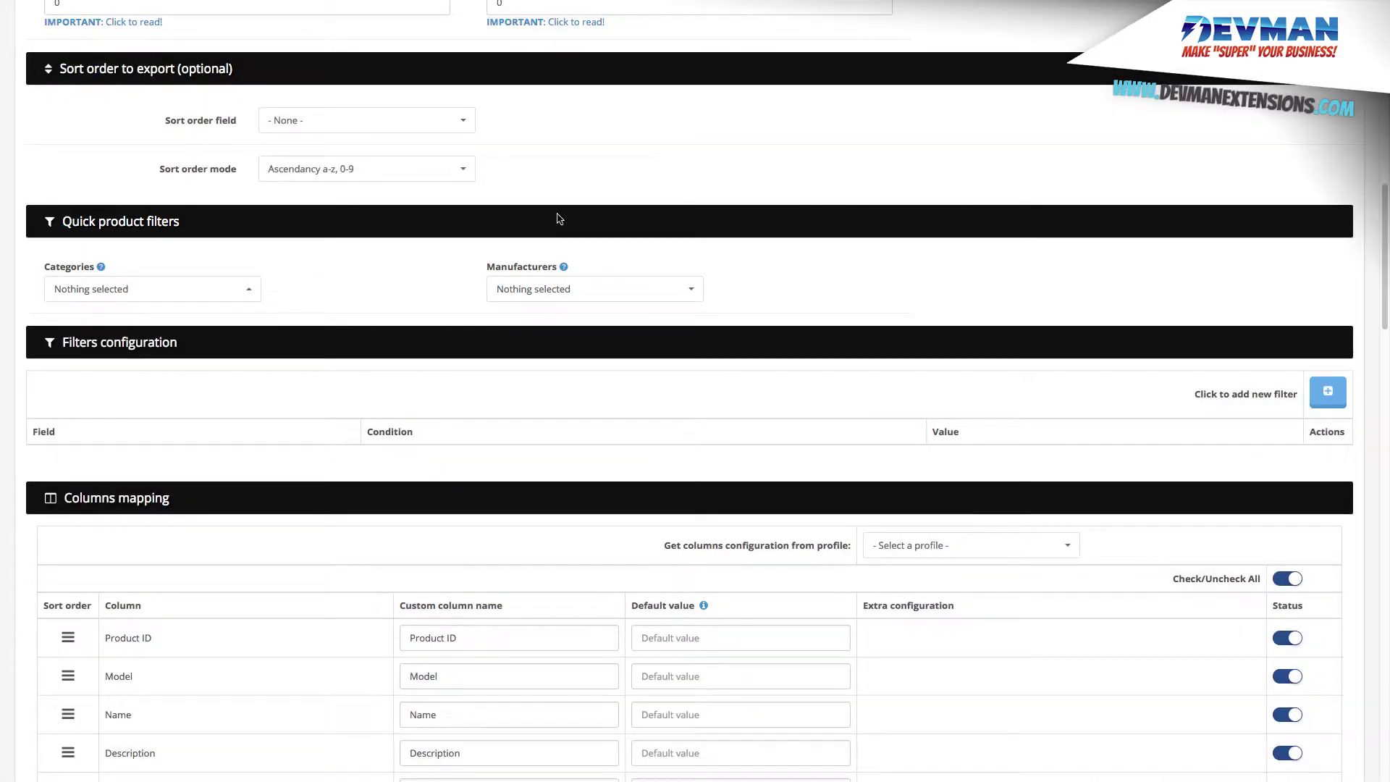
click(221, 290)
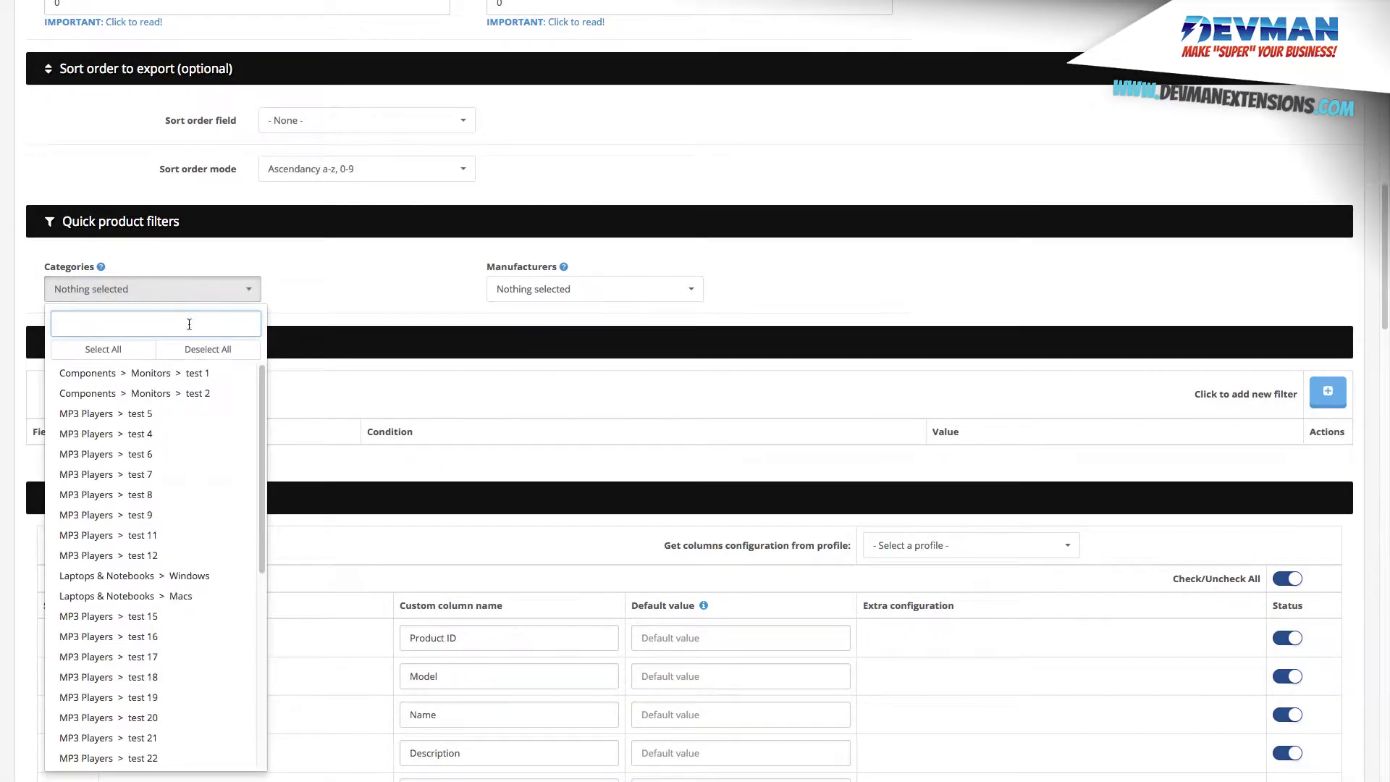
click(151, 354)
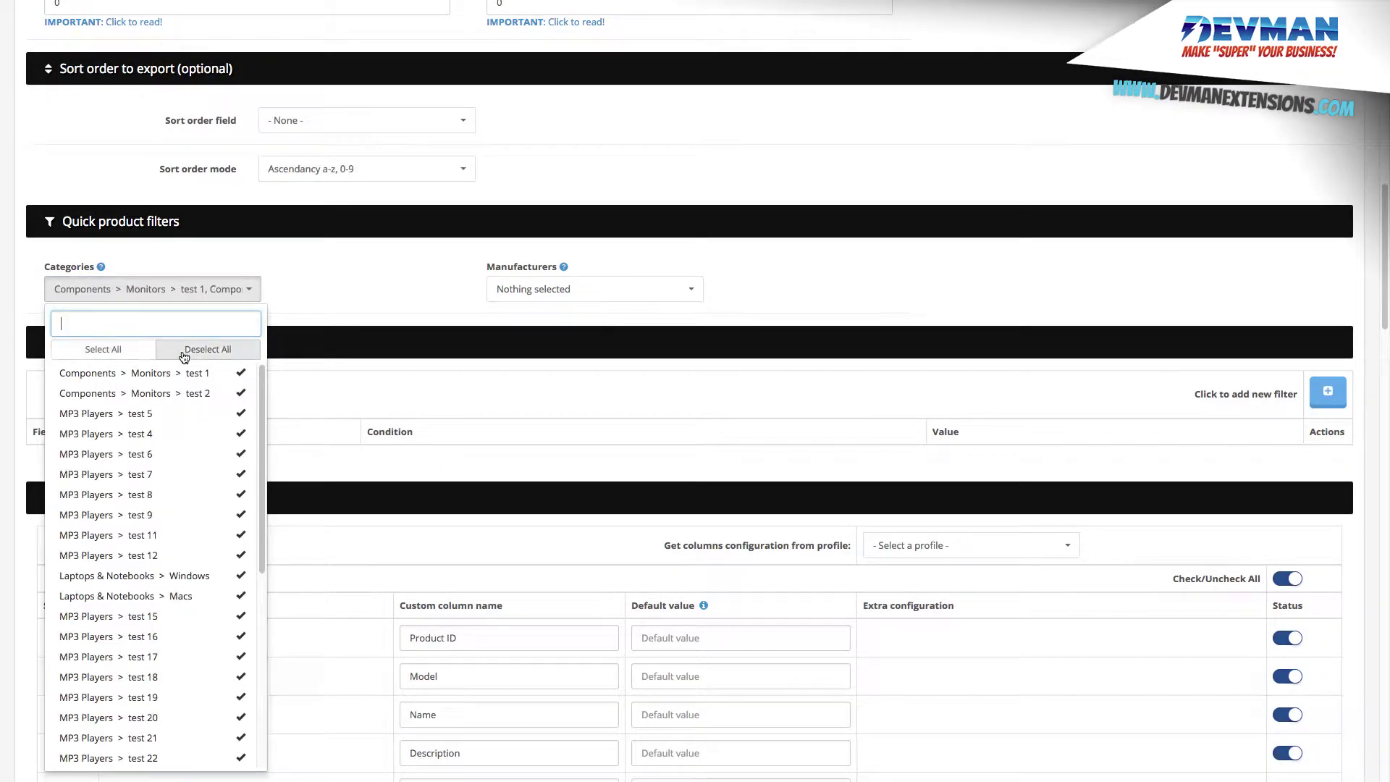
click(206, 350)
click(160, 376)
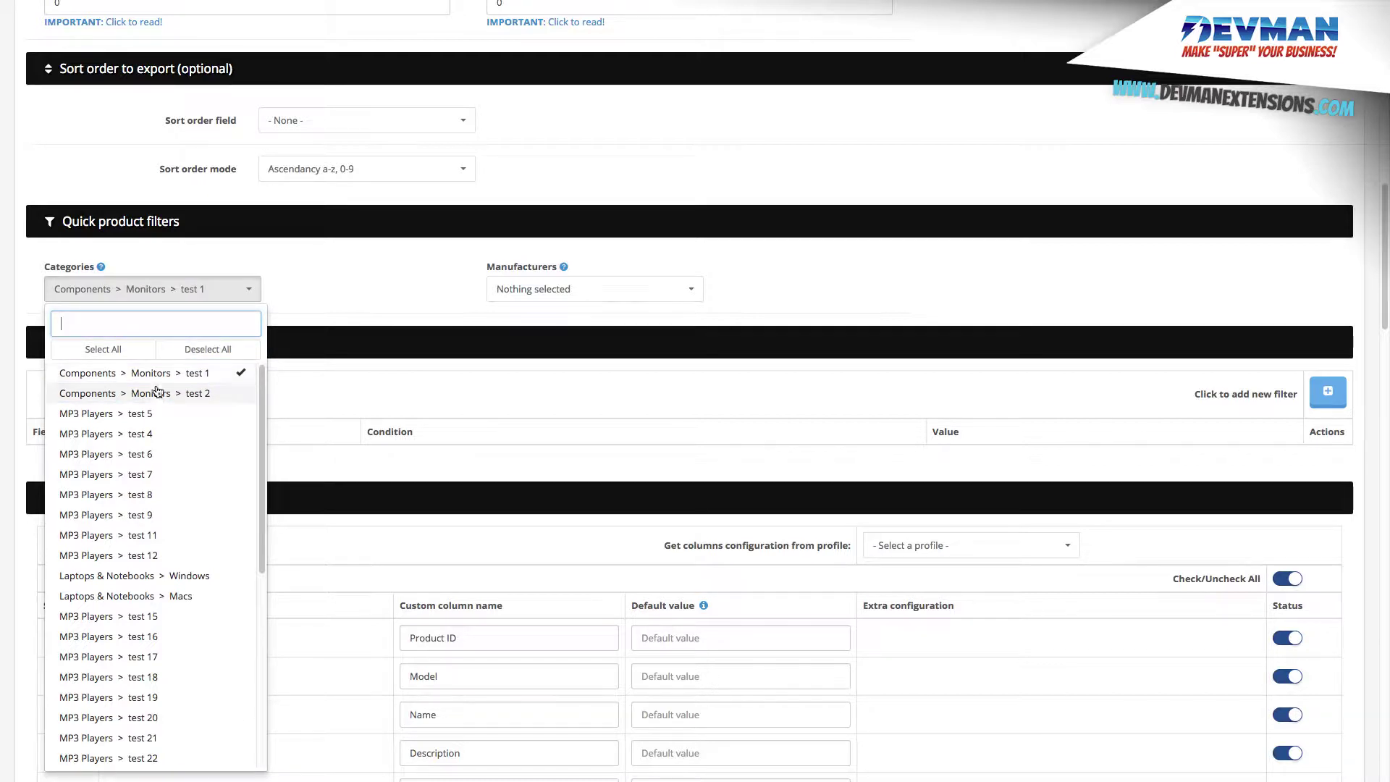
click(158, 395)
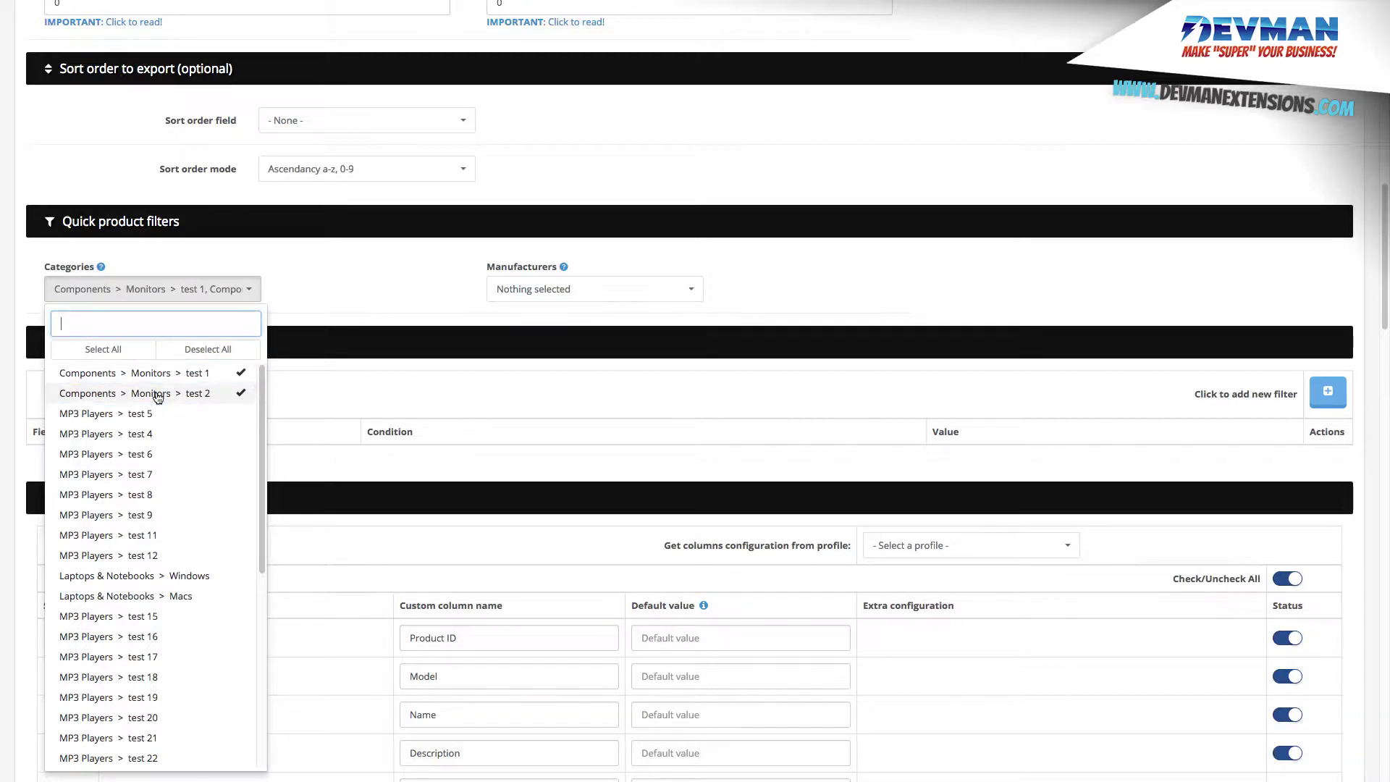
click(319, 301)
Restrict the quick manufacturer filter to HTC and Apple only.
click(591, 285)
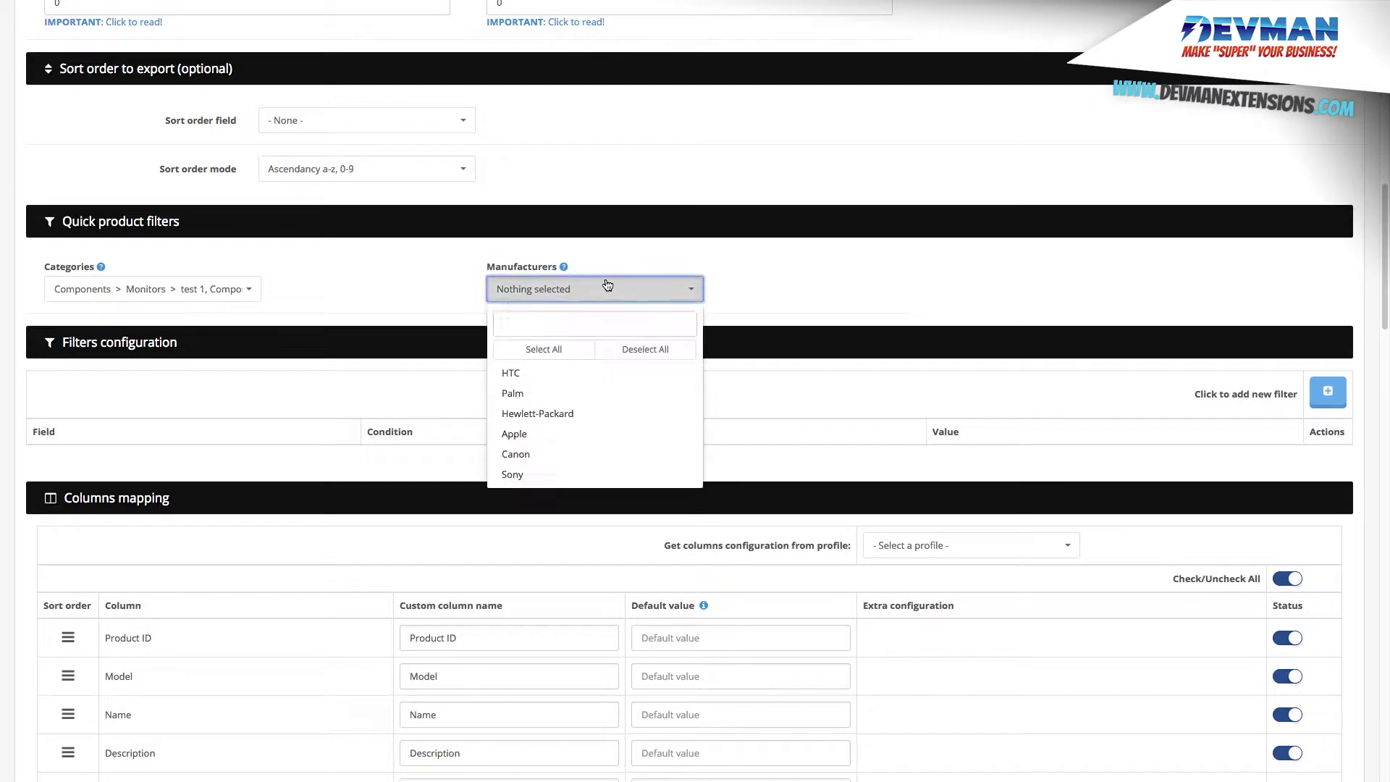
click(548, 355)
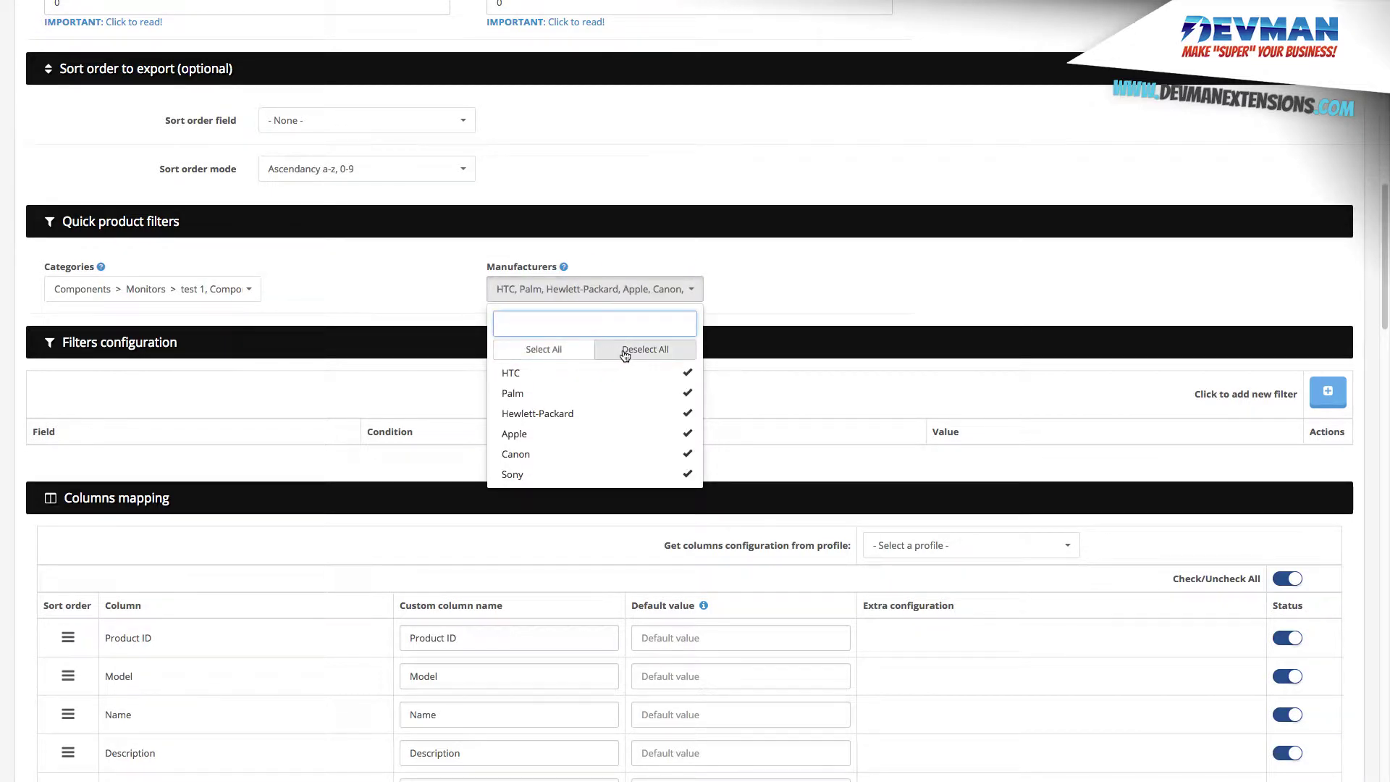
click(644, 351)
click(559, 374)
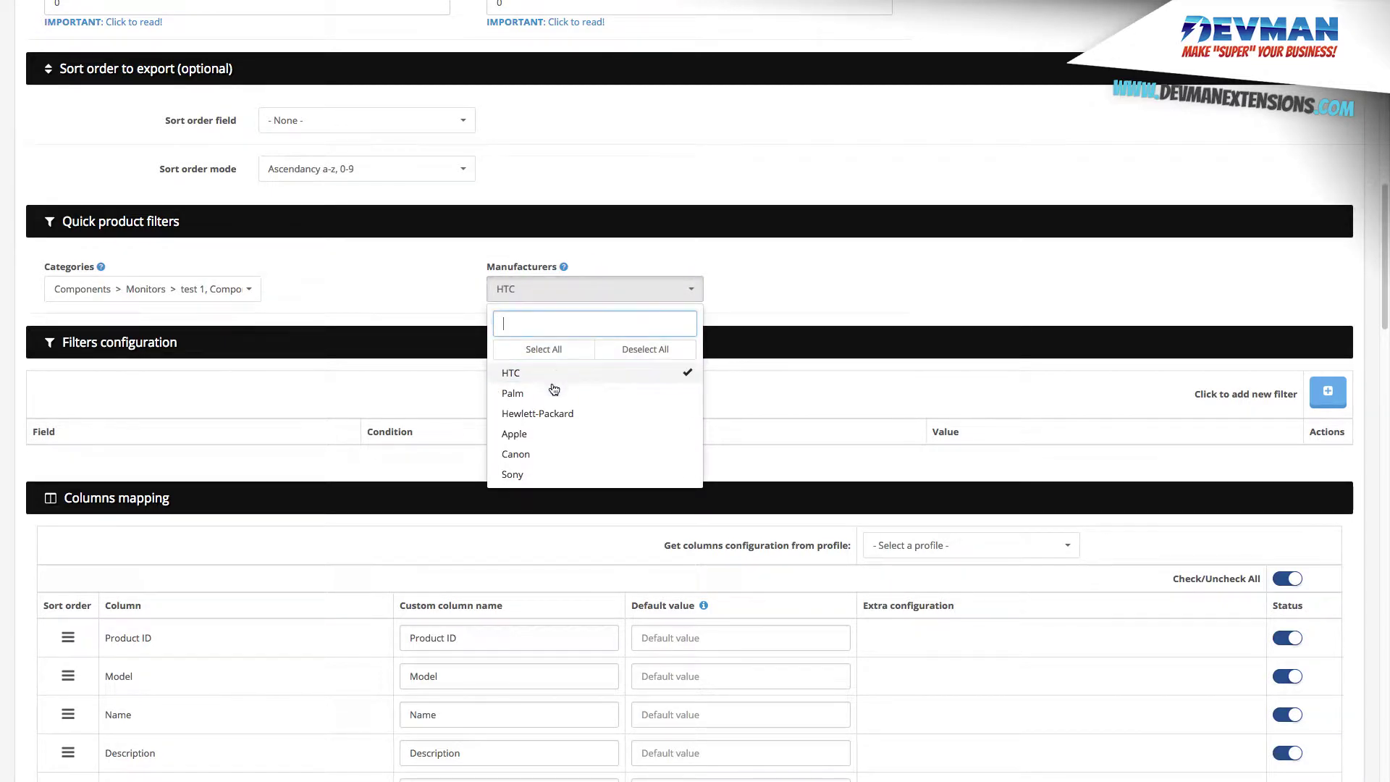
click(551, 393)
click(541, 434)
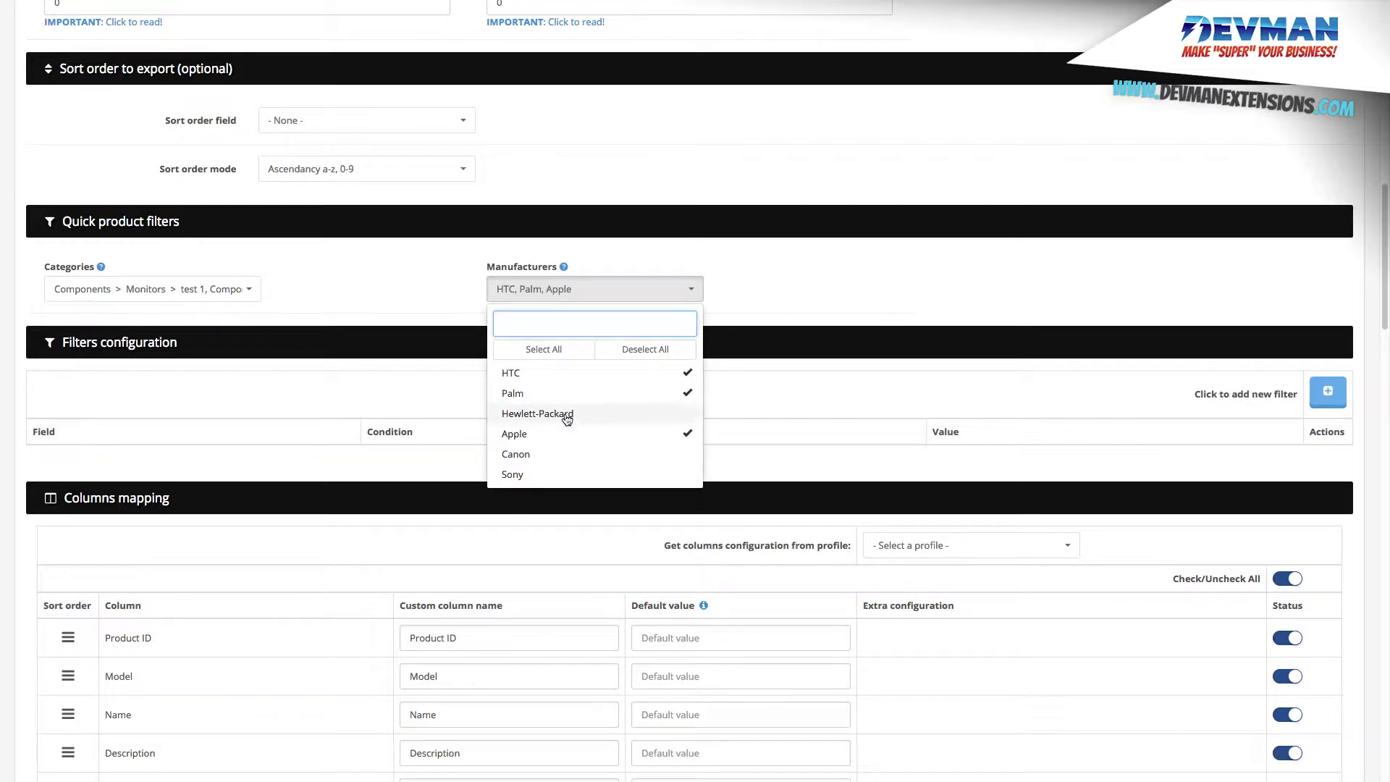
click(652, 393)
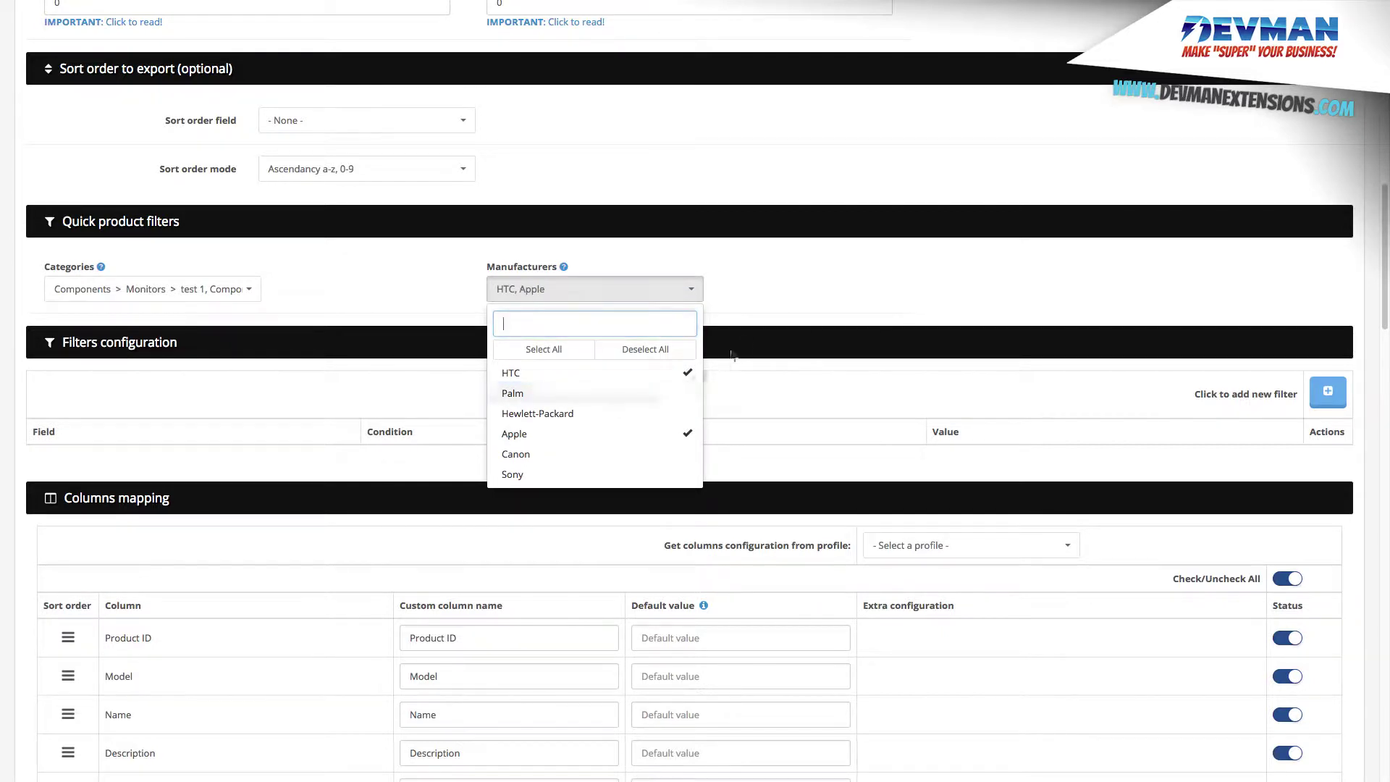
click(792, 289)
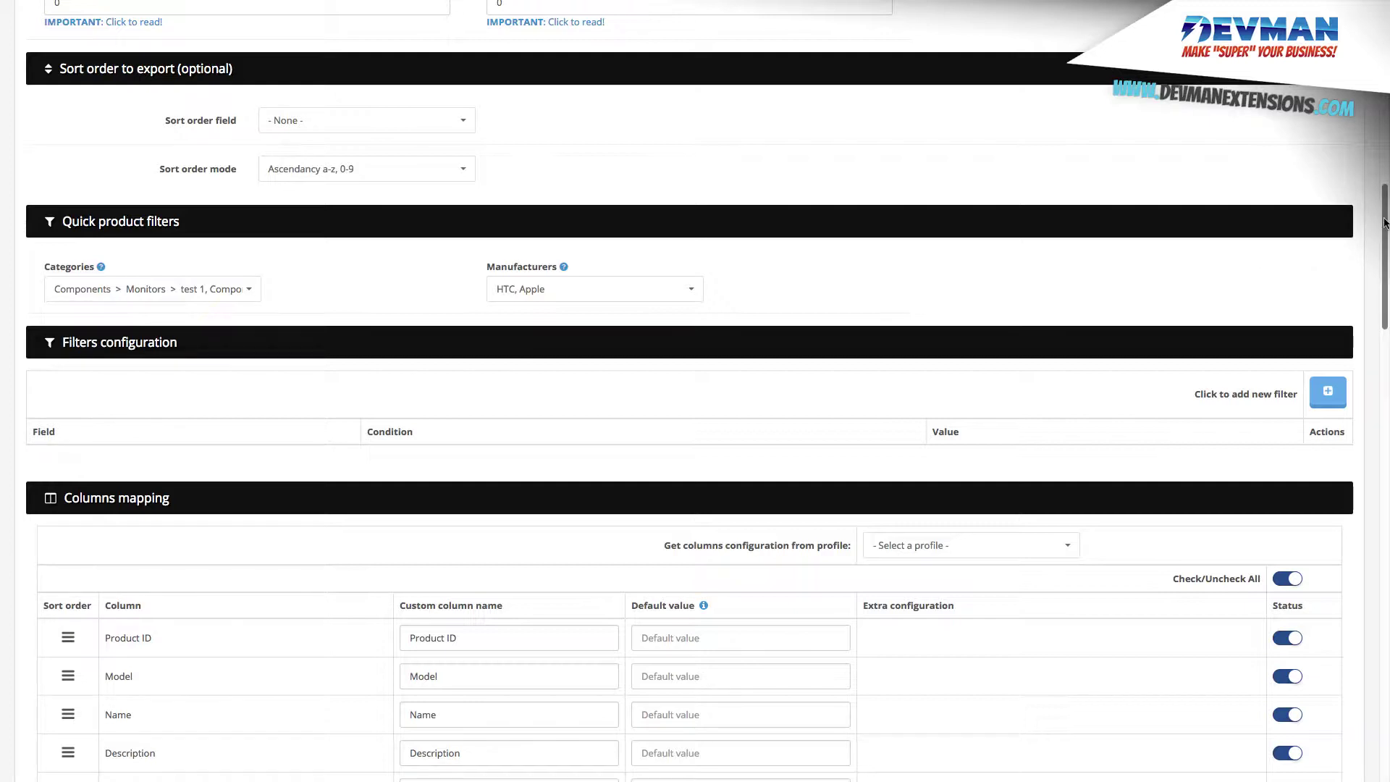
Add a filter in the filters configuration requiring Product - Quantity (number) ≥ 50.
drag(1384, 223, 1376, 278)
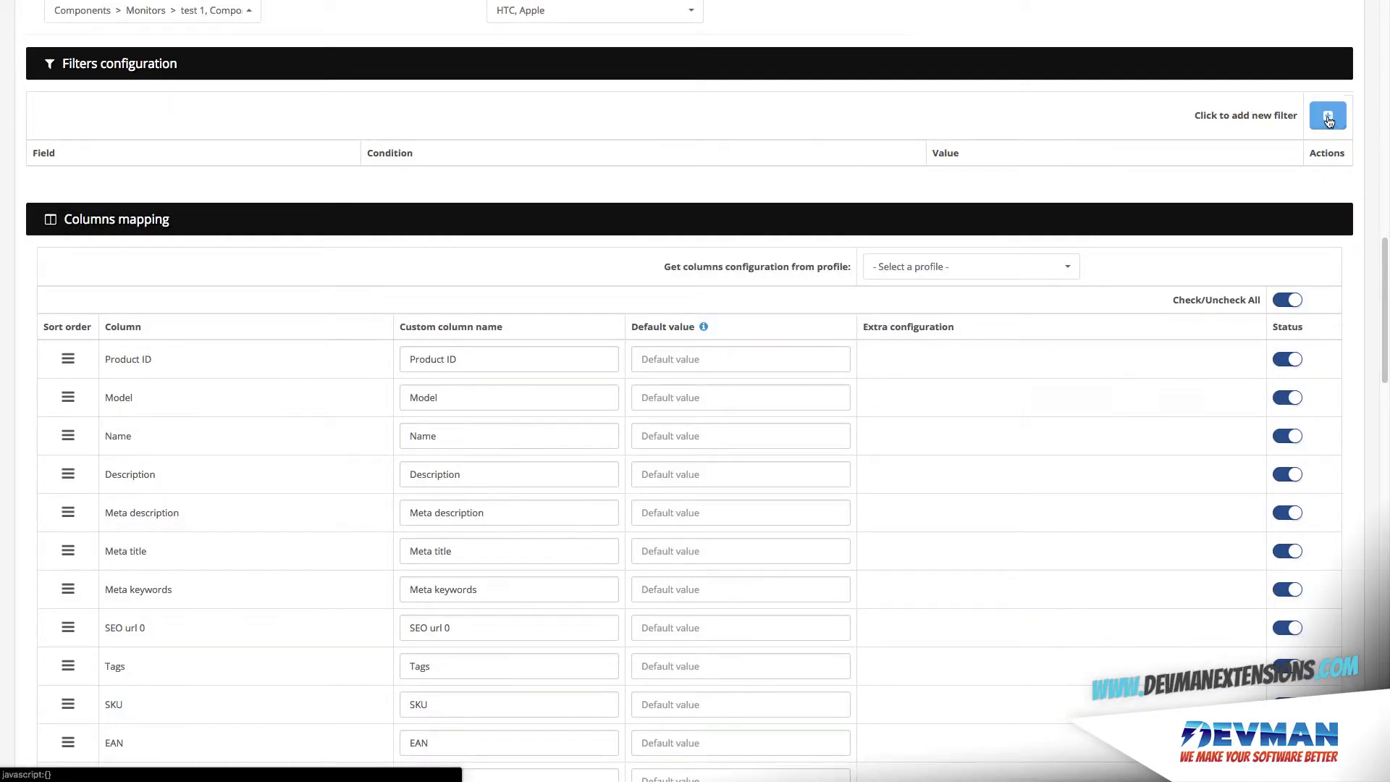
click(1328, 117)
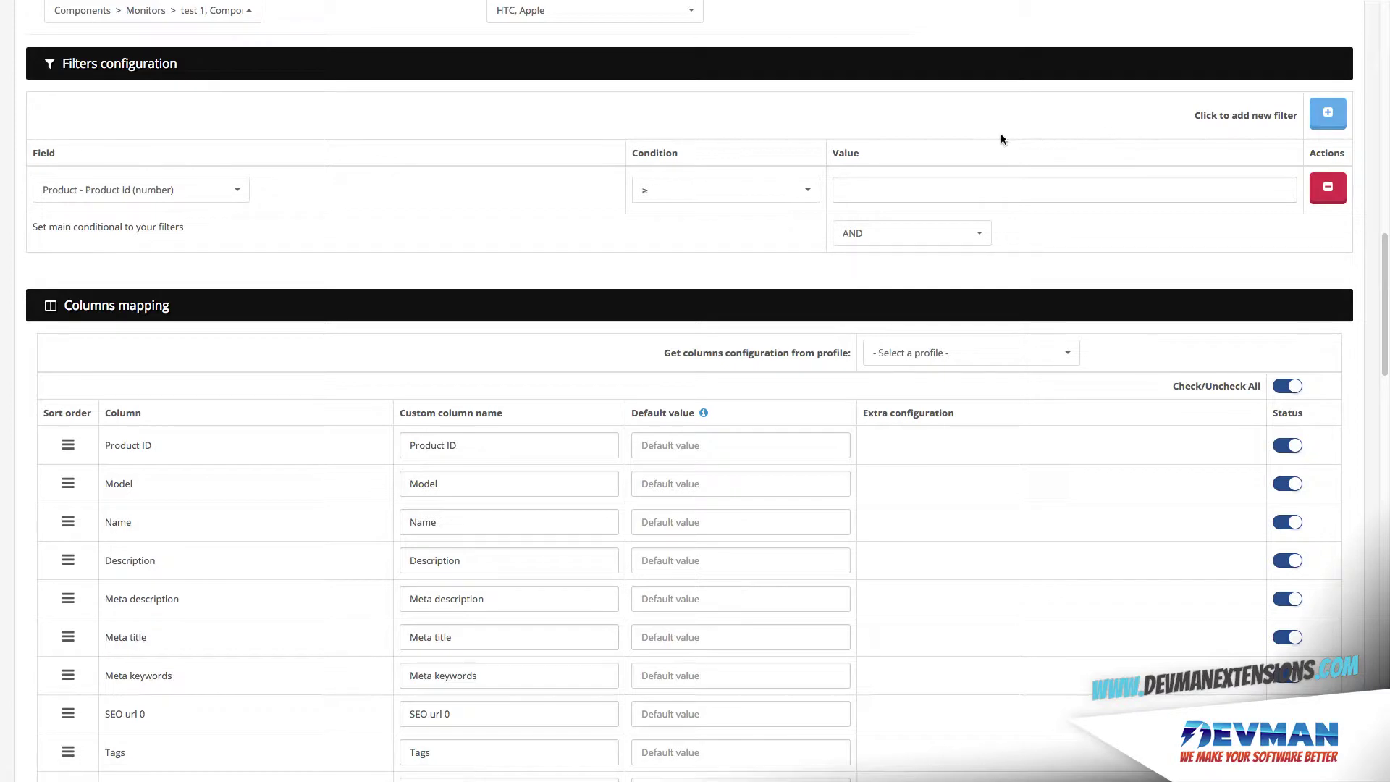
click(200, 190)
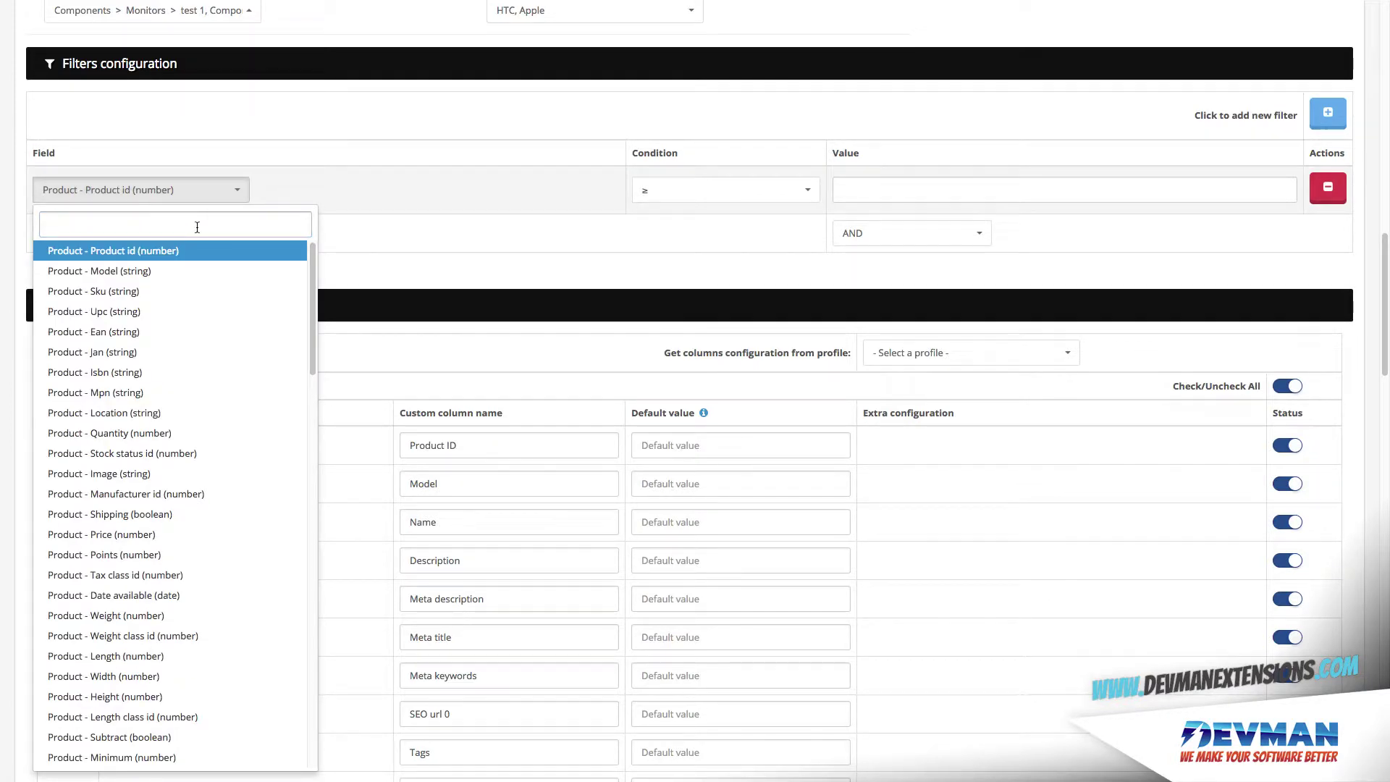
text(Q)
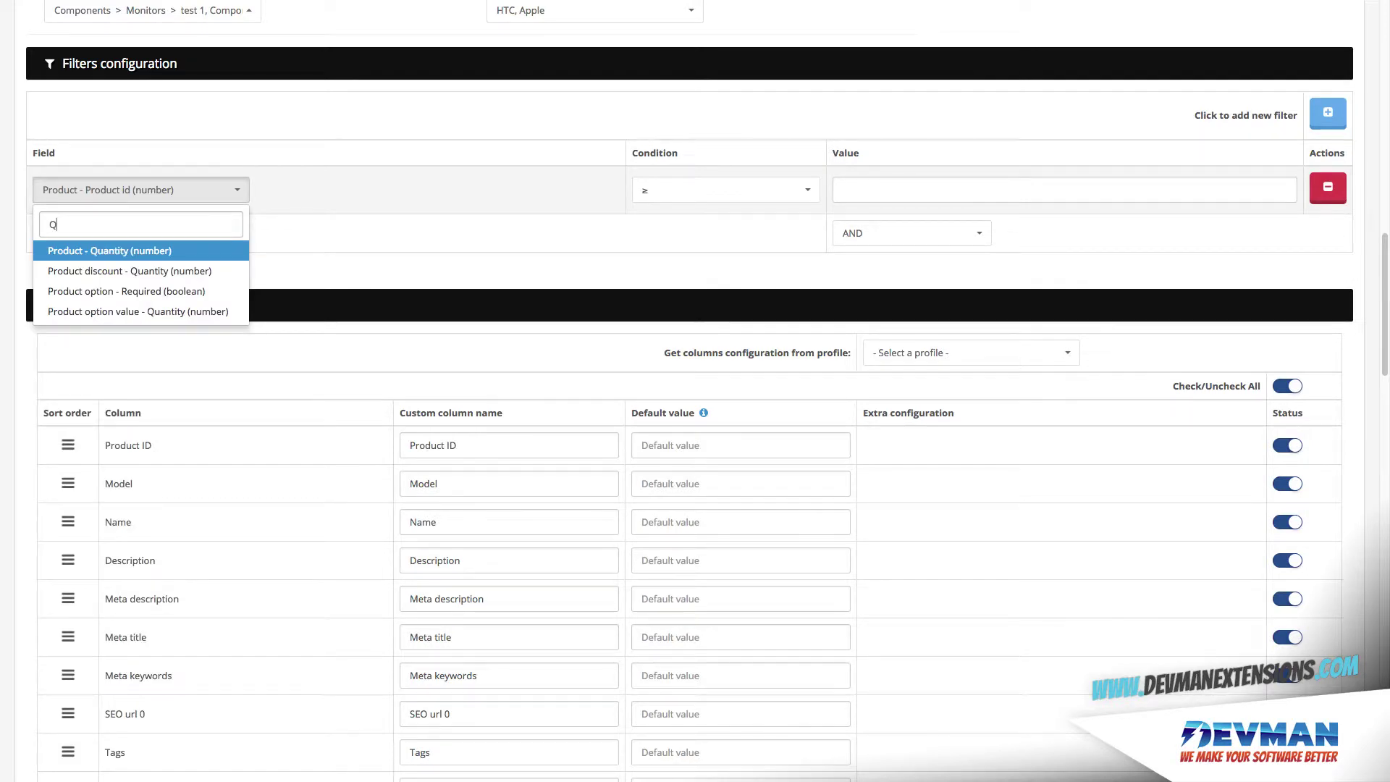
click(187, 252)
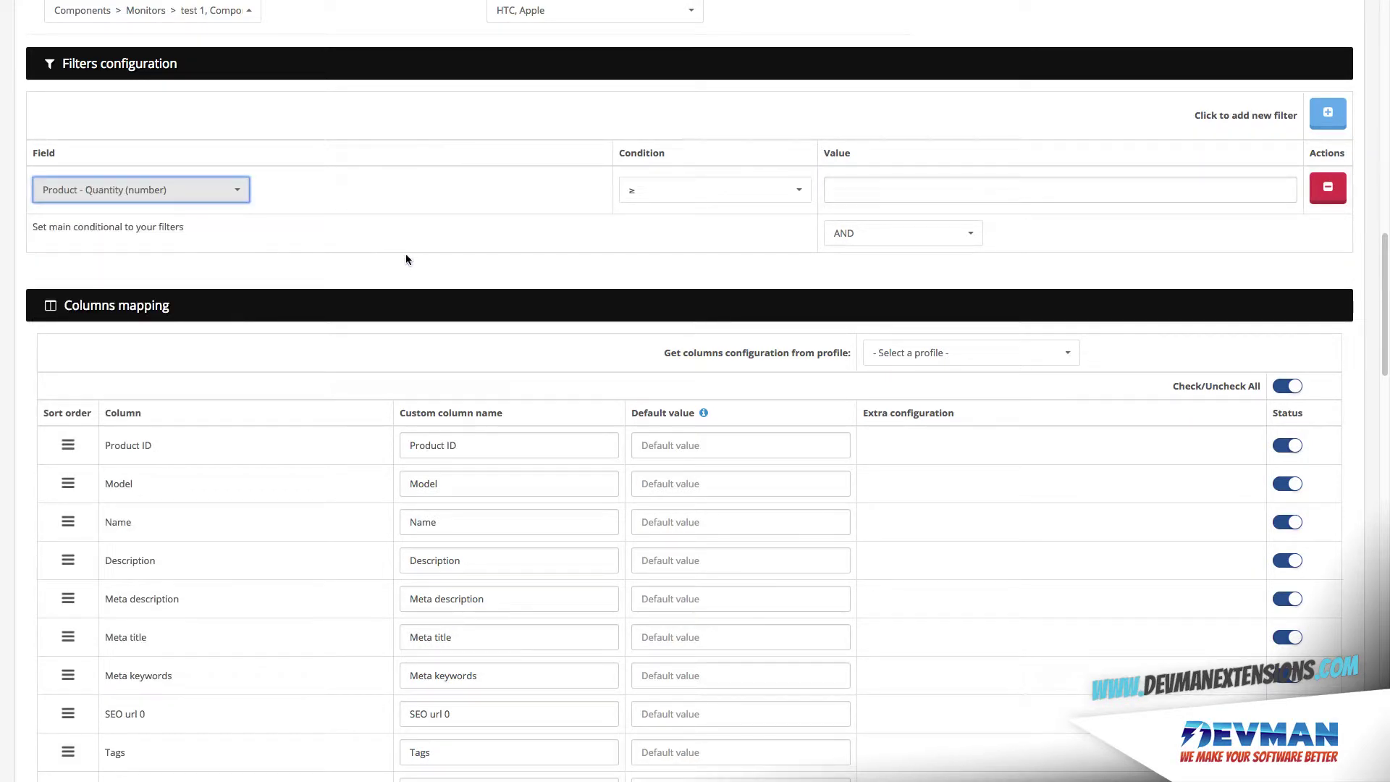
click(727, 191)
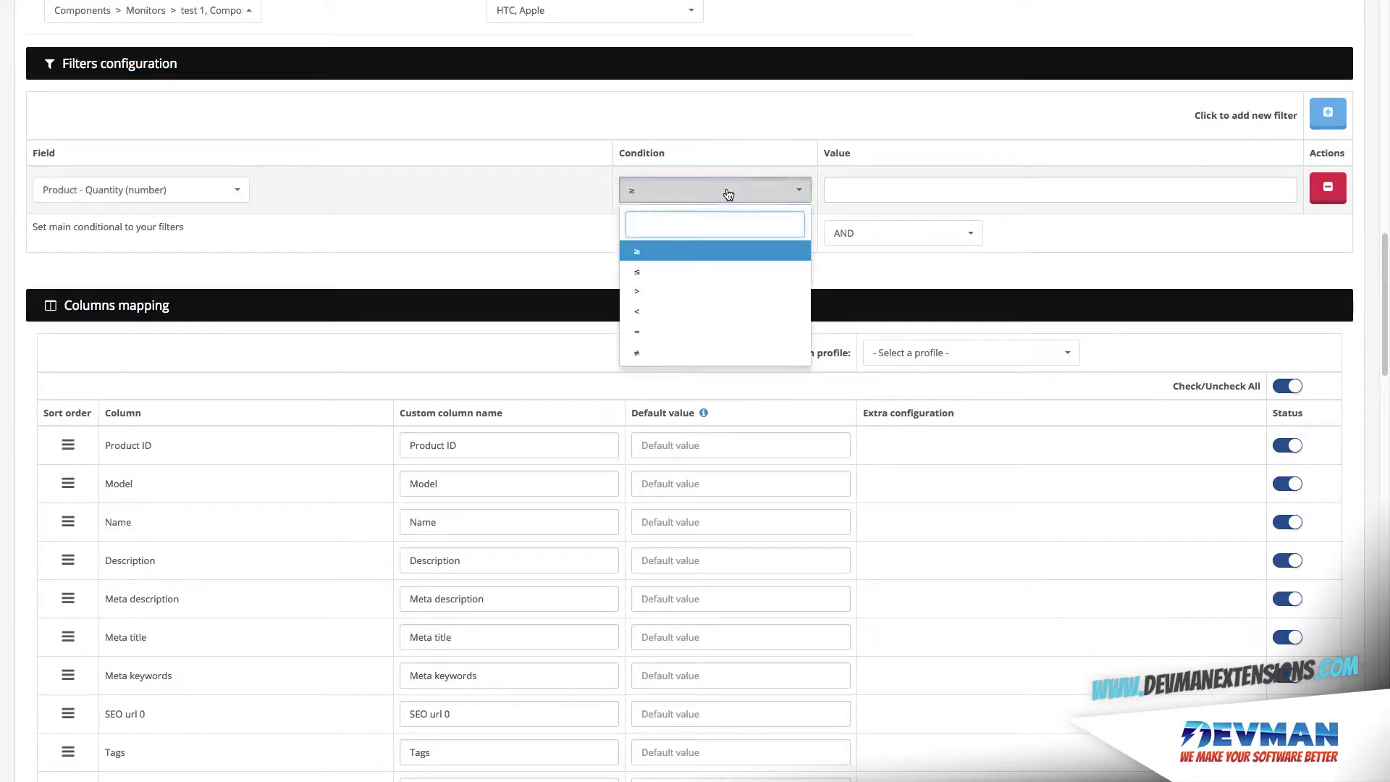
click(710, 252)
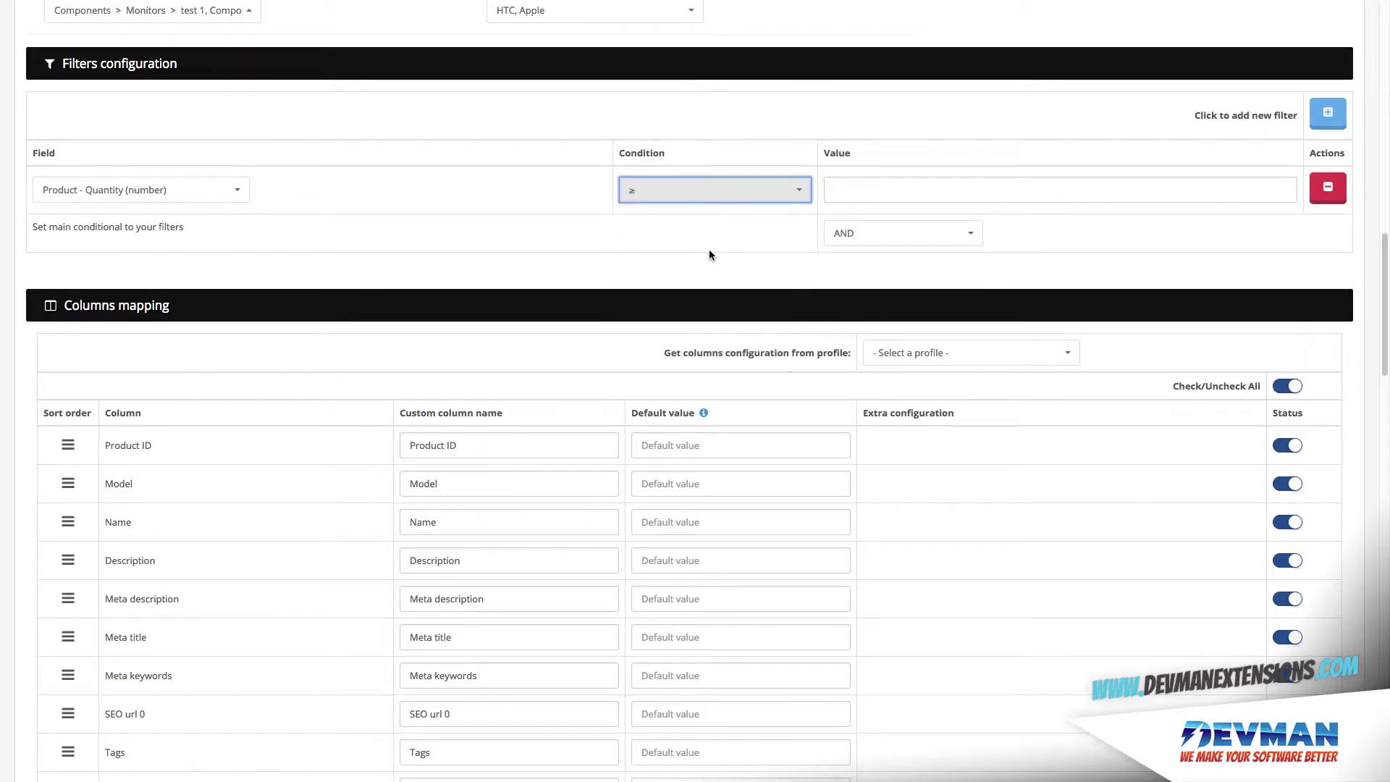
click(841, 191)
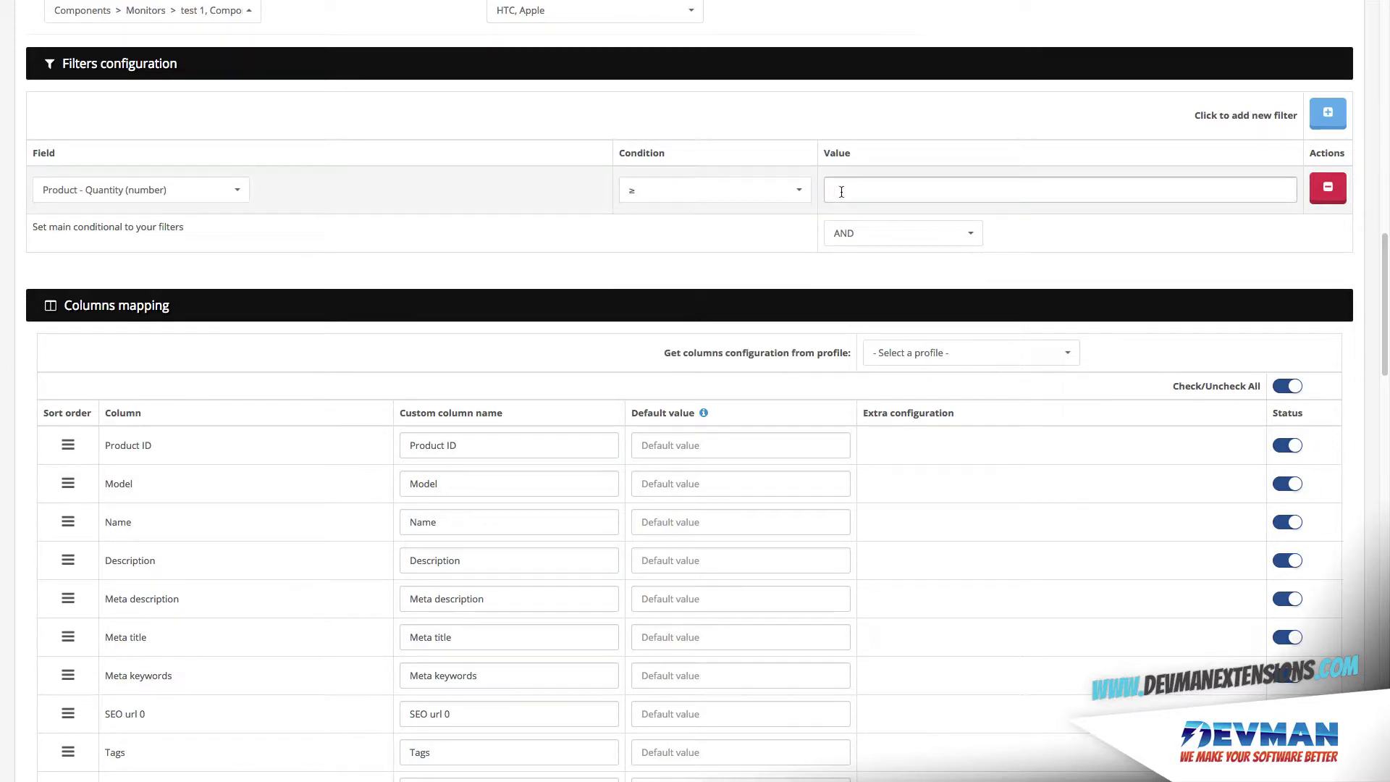
text(50)
Add a second filter requiring Product - Quantity (number) < 100.
click(1327, 116)
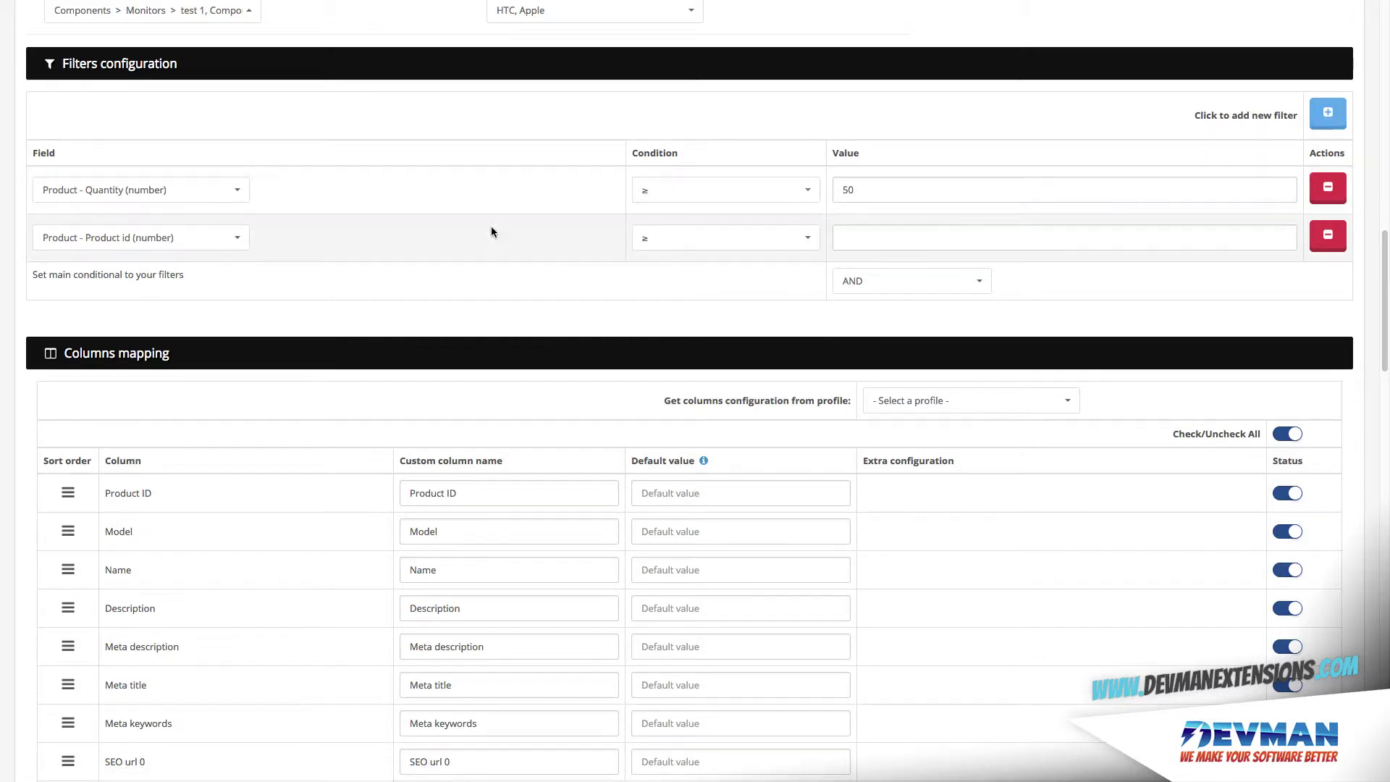
click(217, 246)
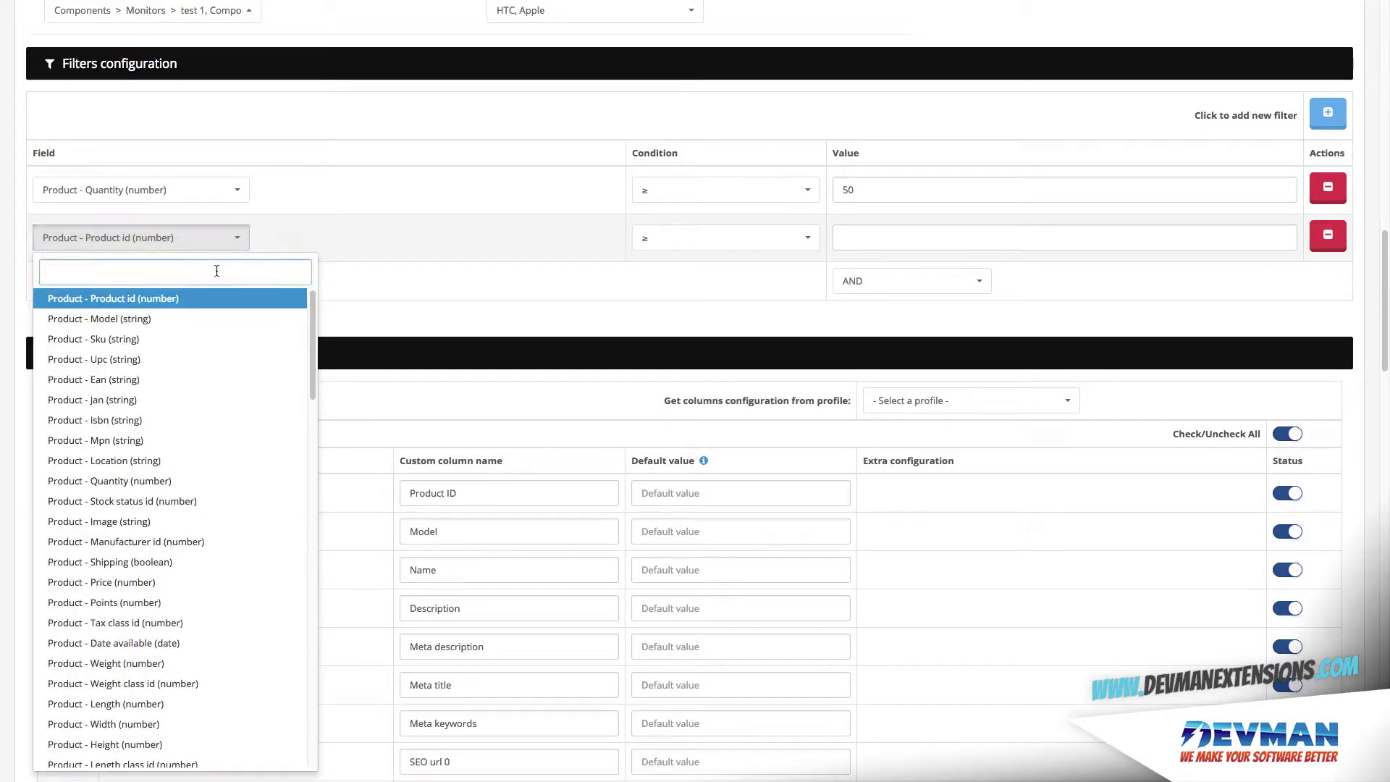
text(q)
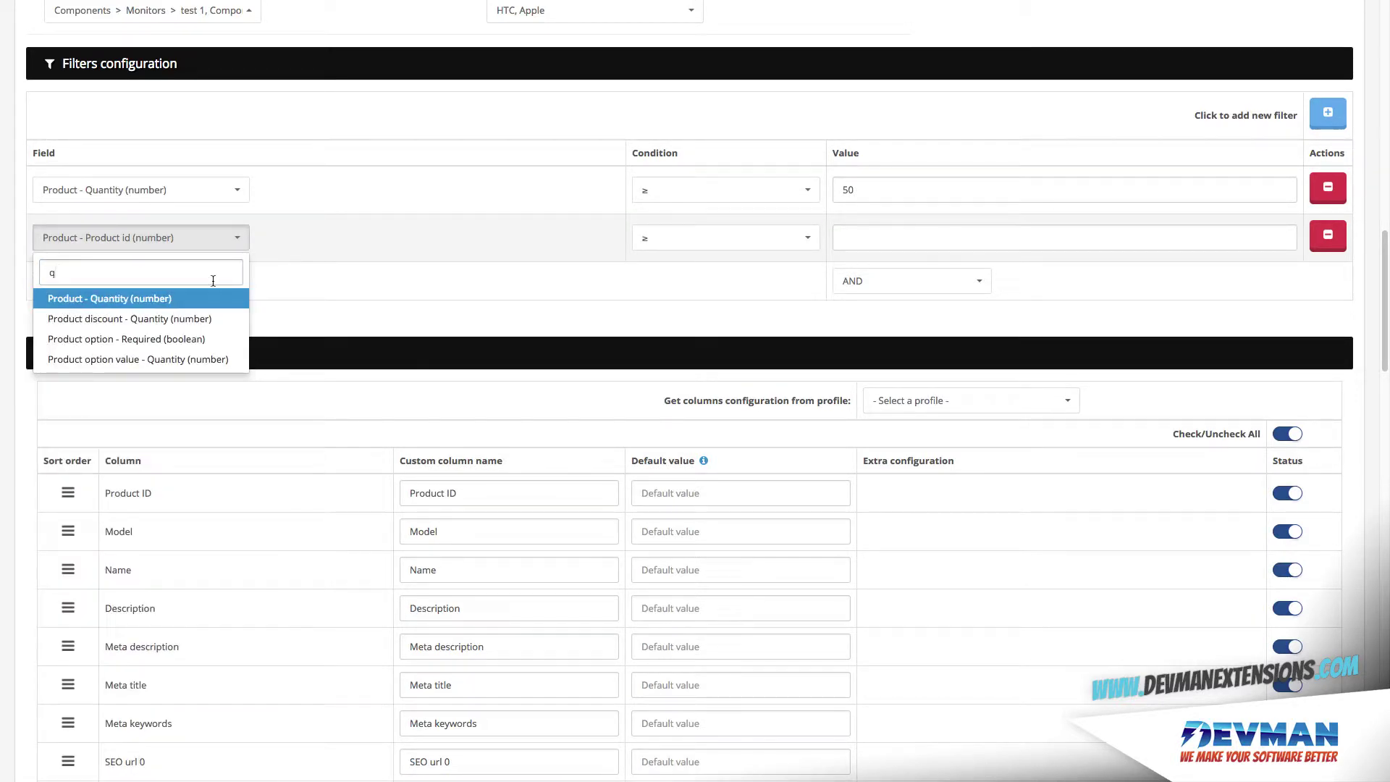
click(204, 301)
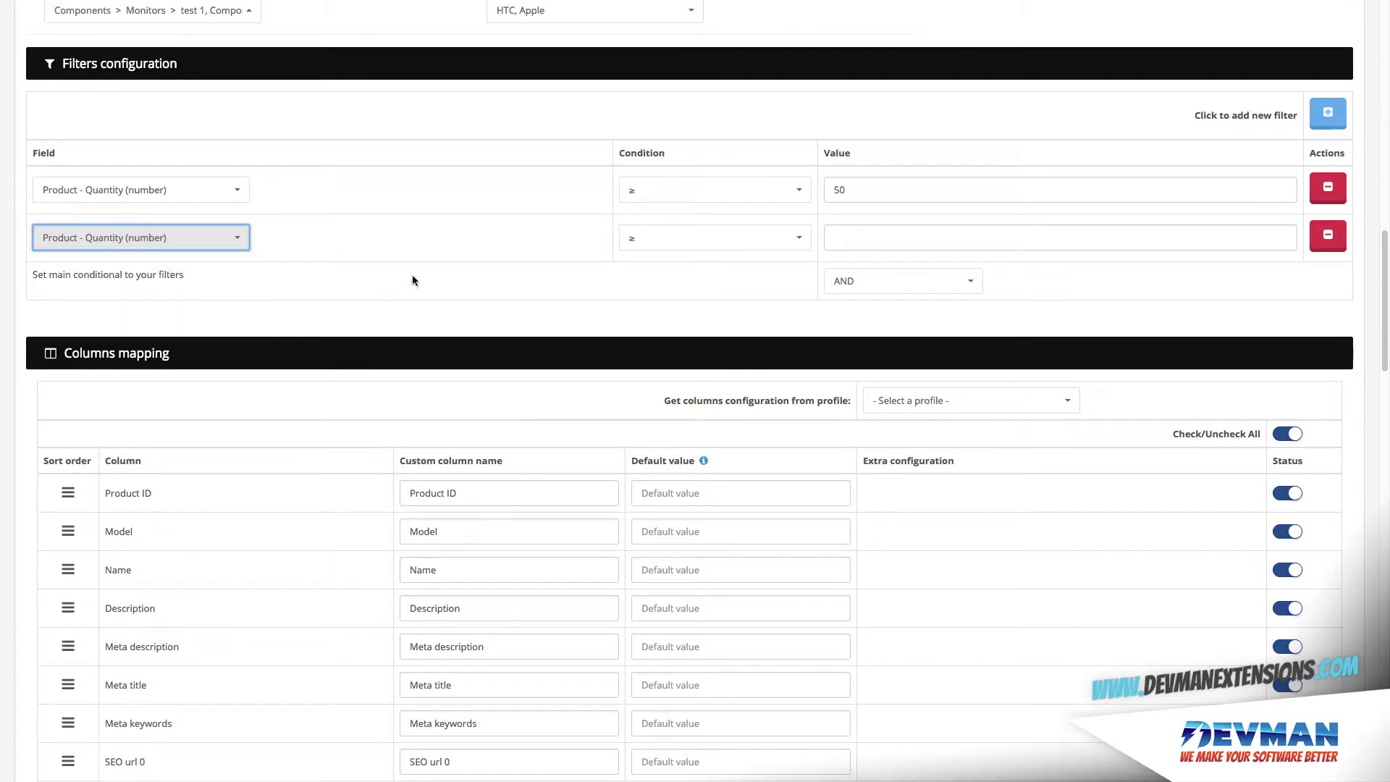
click(651, 236)
click(651, 233)
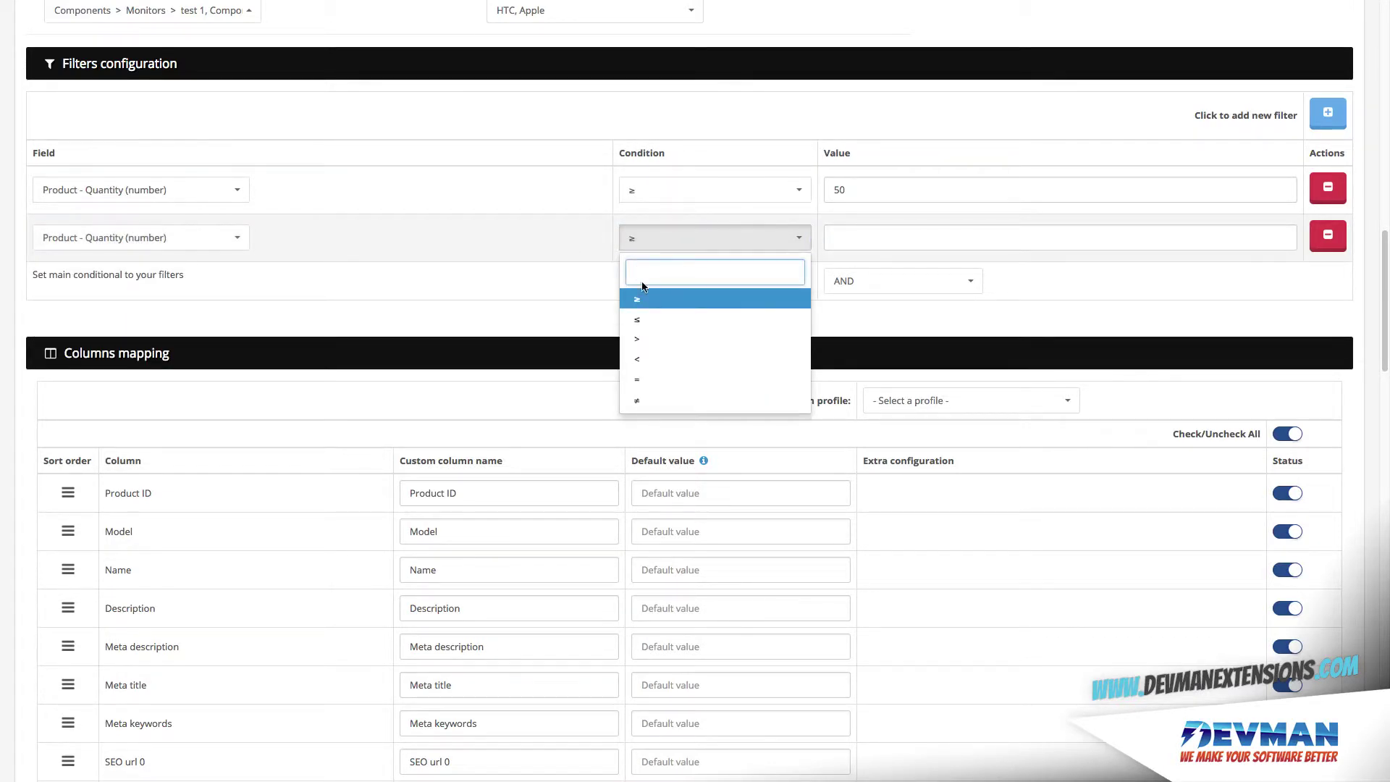
click(639, 361)
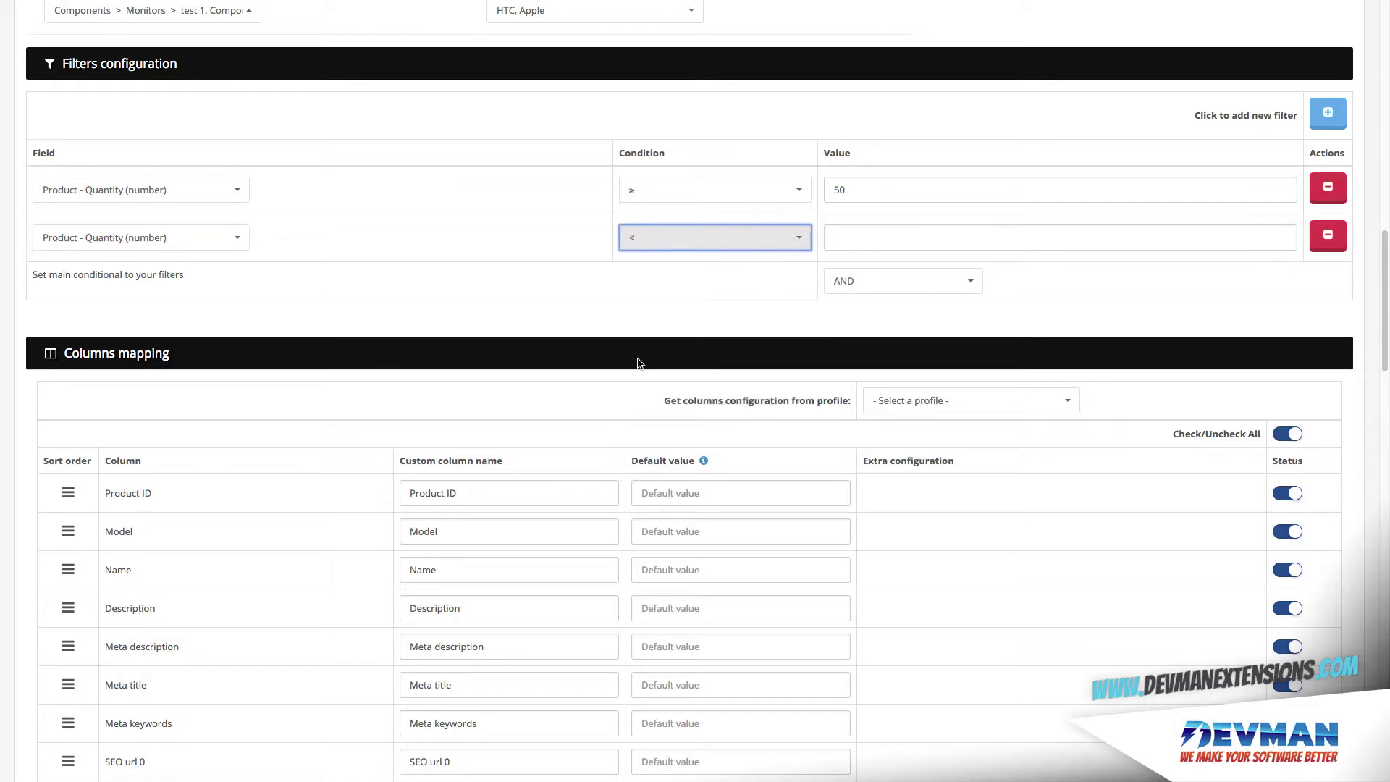
click(895, 238)
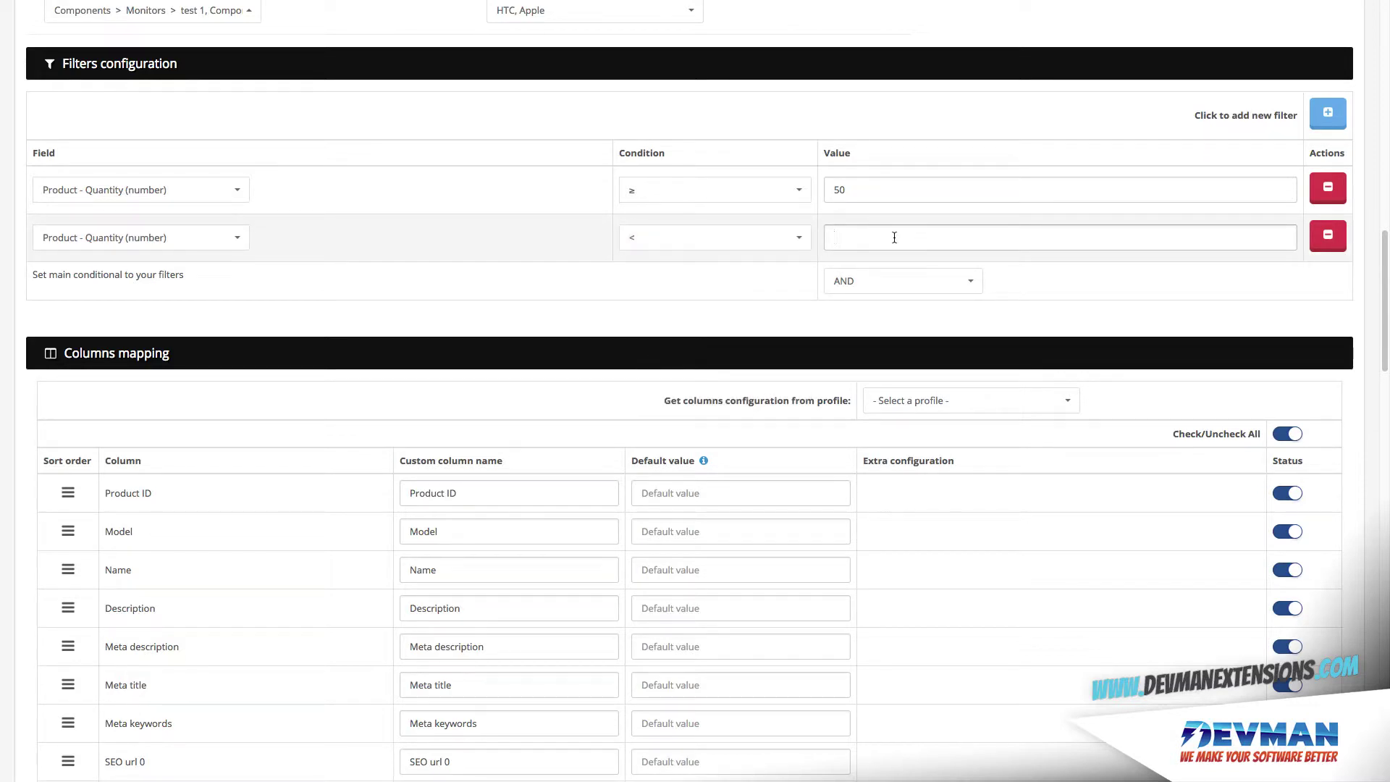
text(100)
Add a third filter requiring Product - Sku (string) with the condition Contain and the value NTP4-.
click(1328, 123)
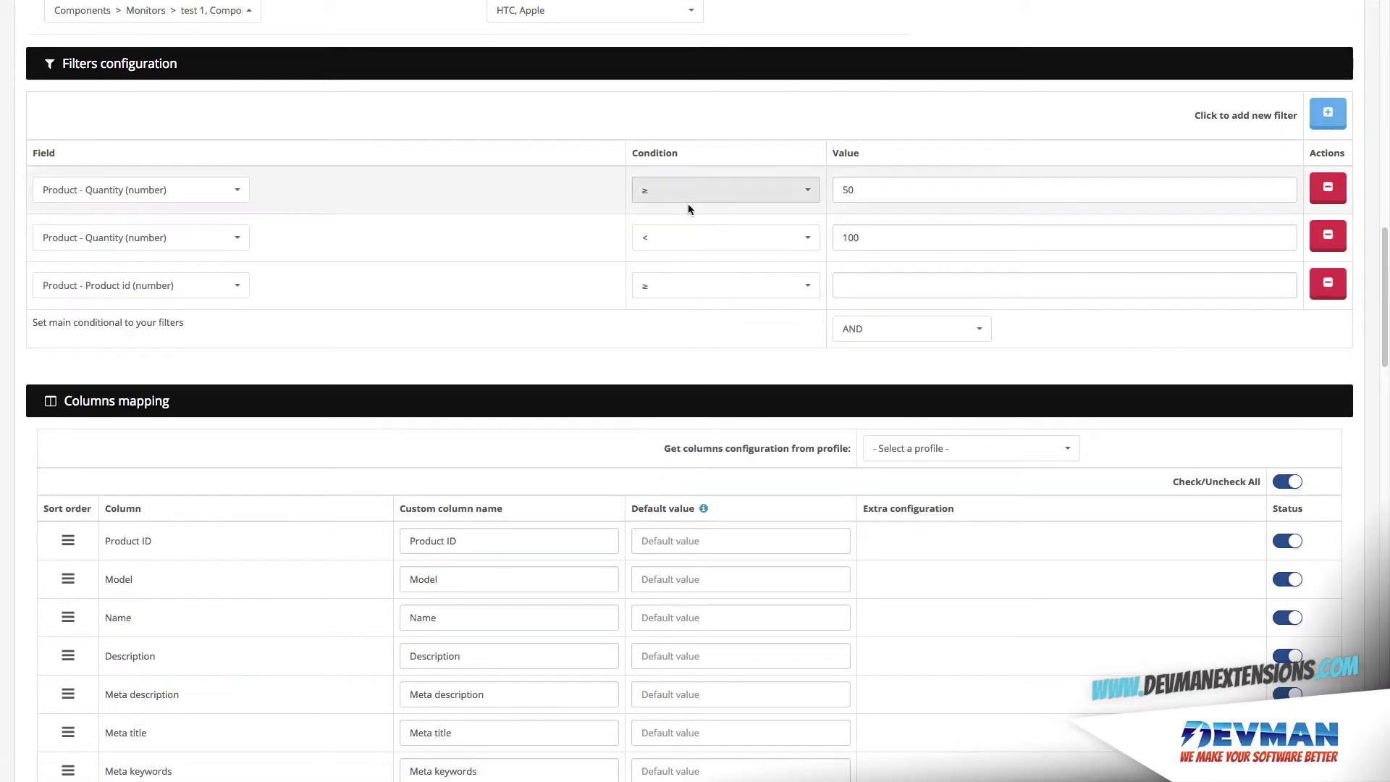
click(238, 288)
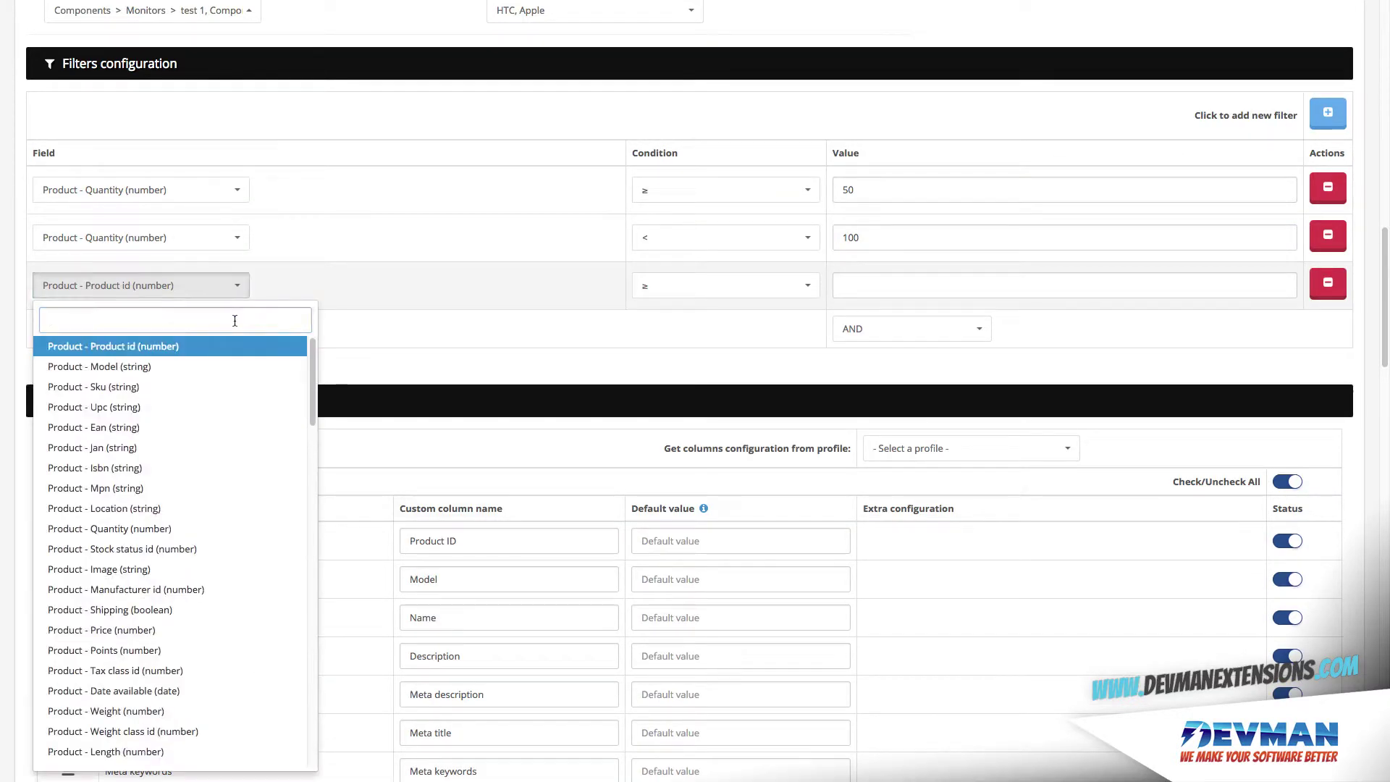
text(sk)
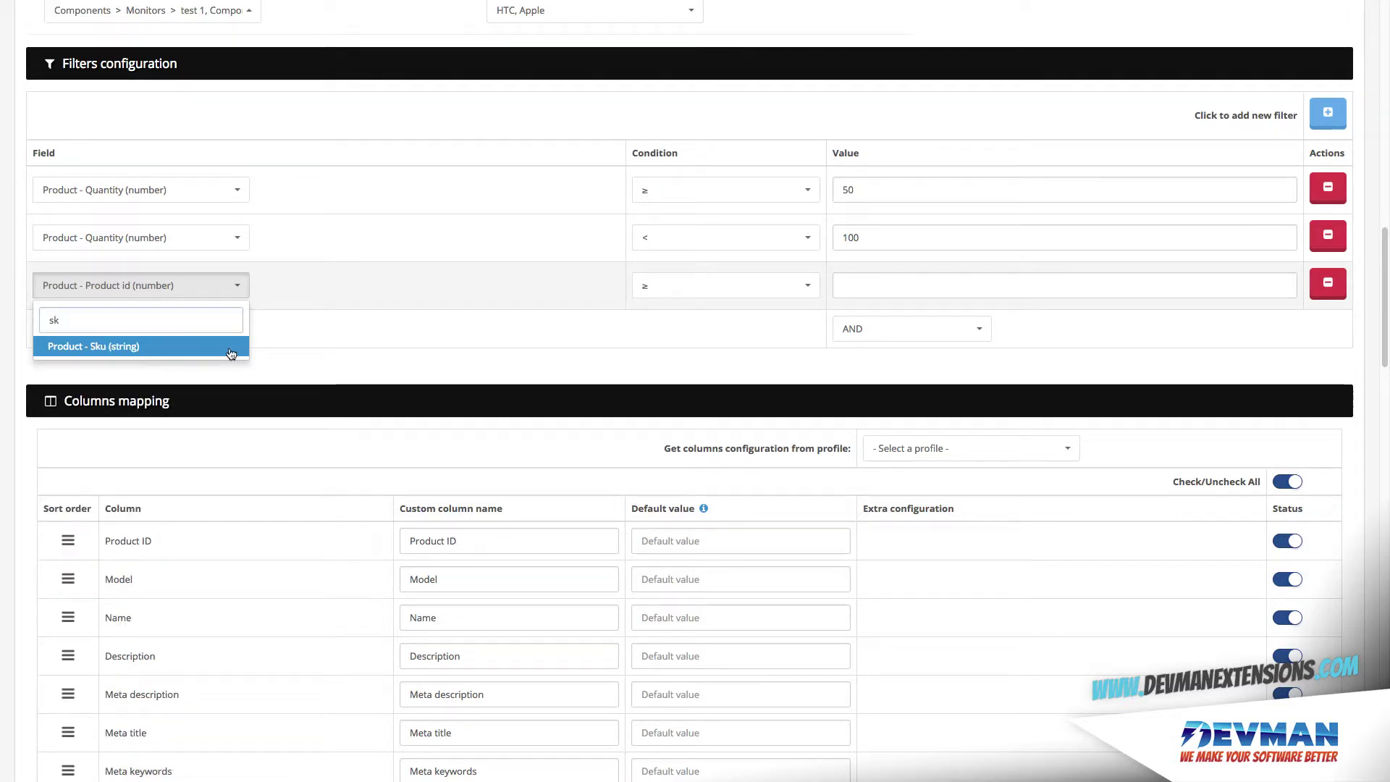
click(230, 353)
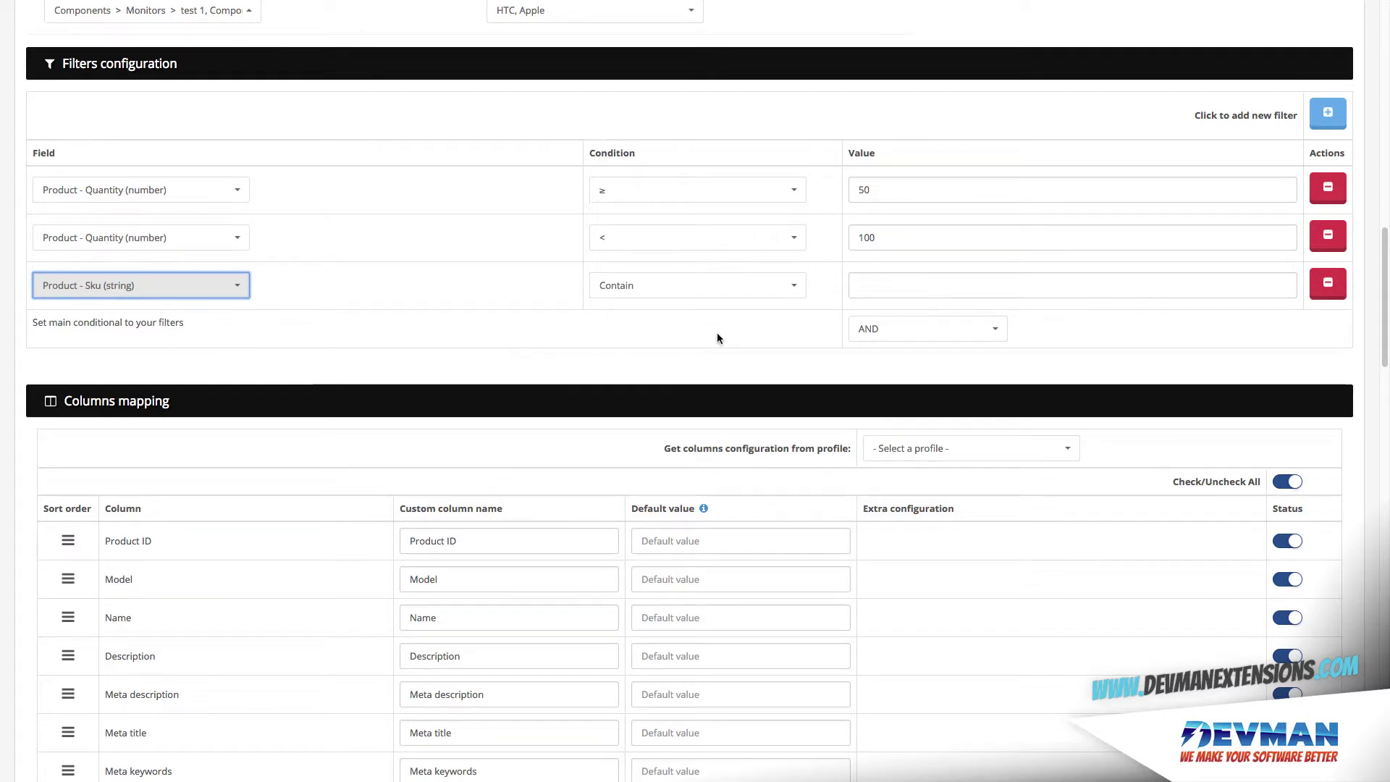
click(778, 292)
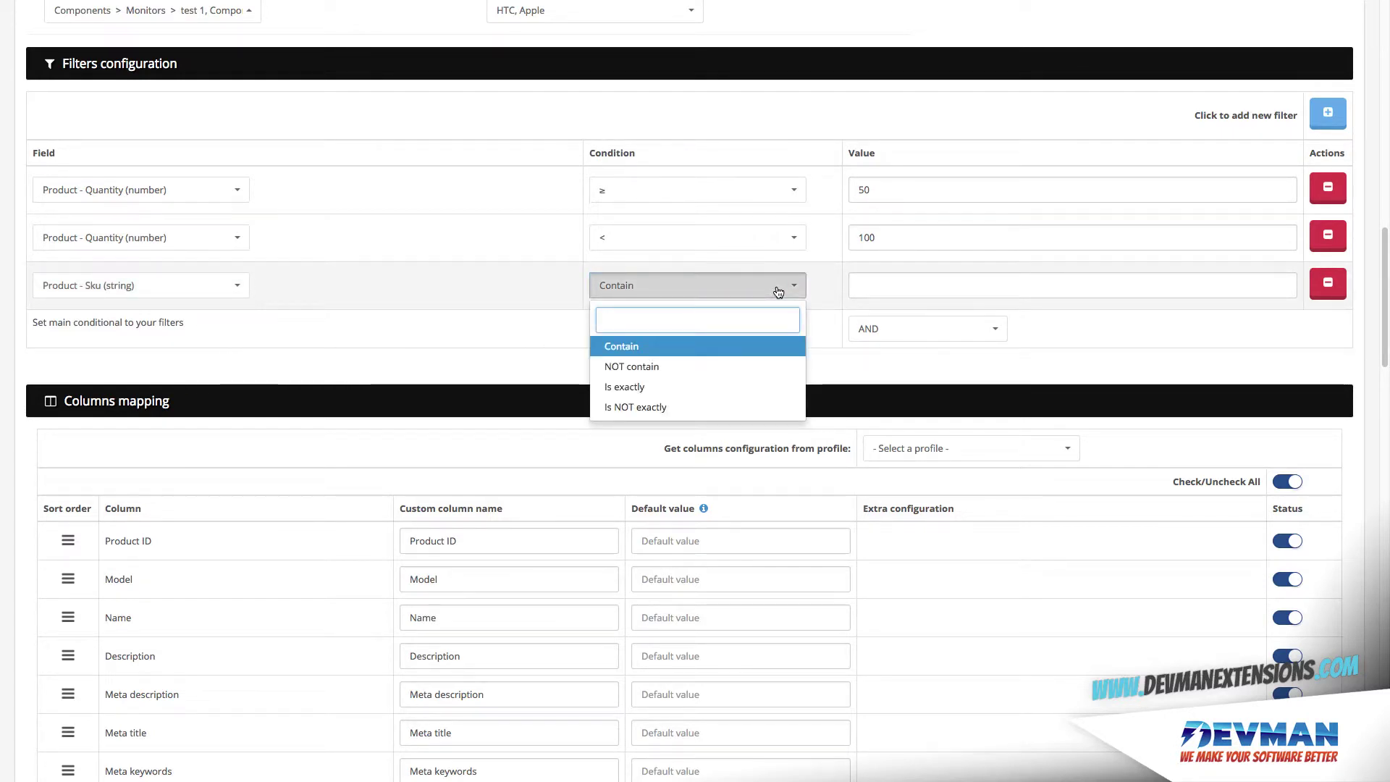
click(738, 349)
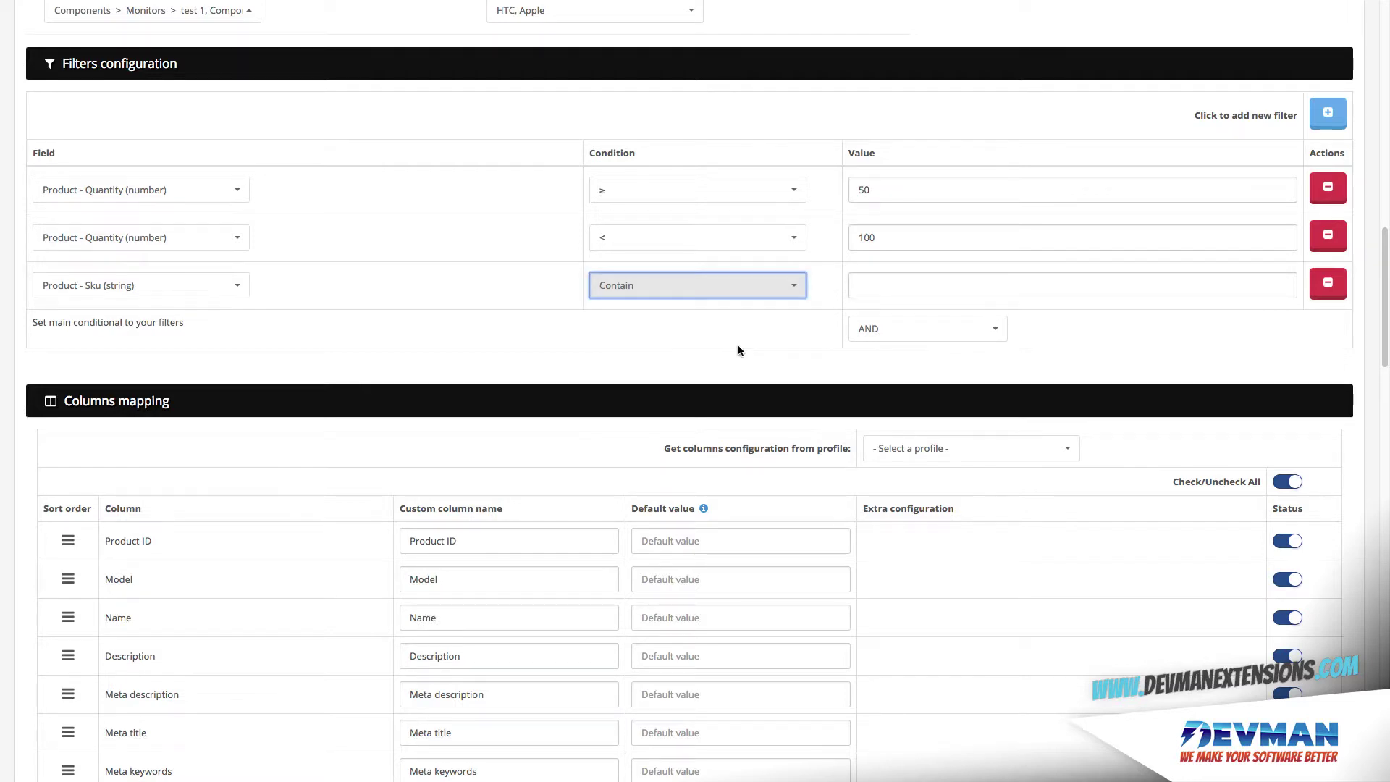
click(865, 290)
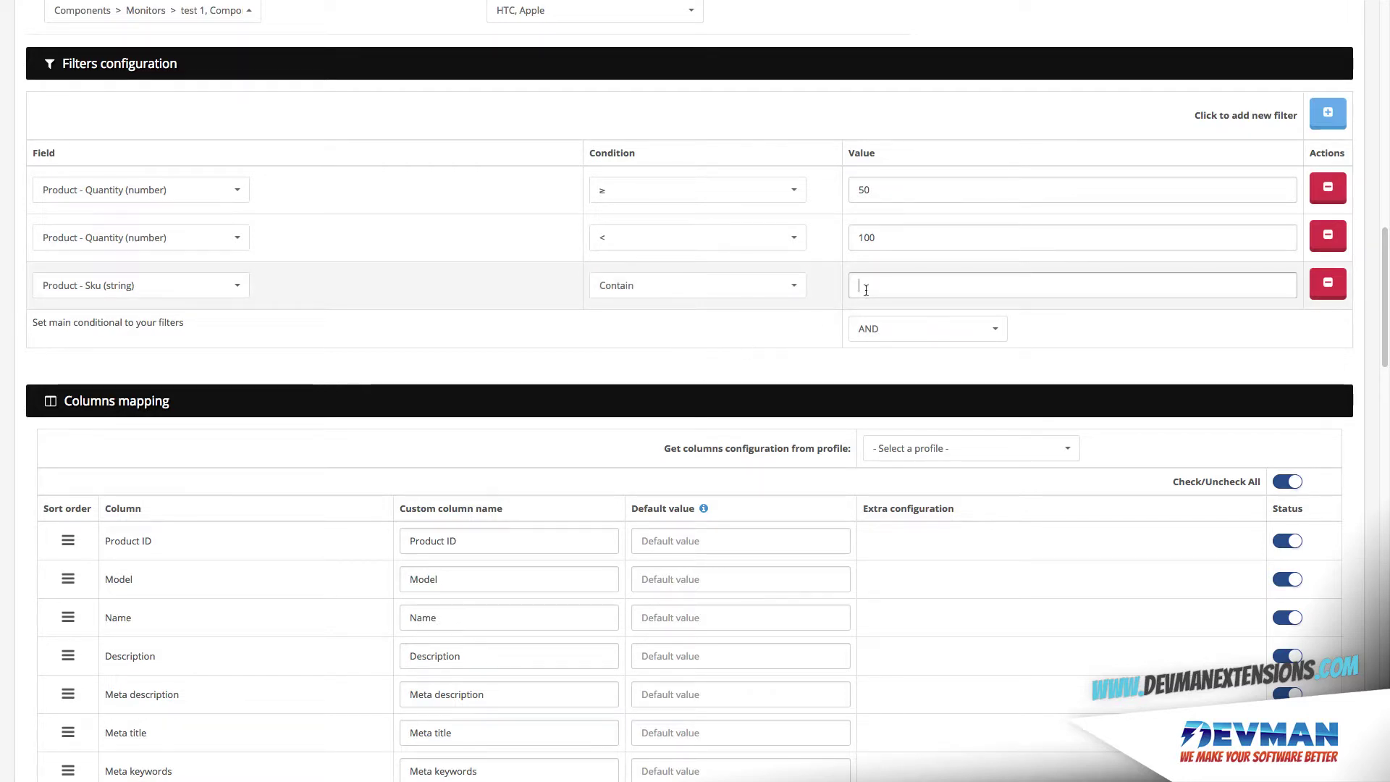
text(NT)
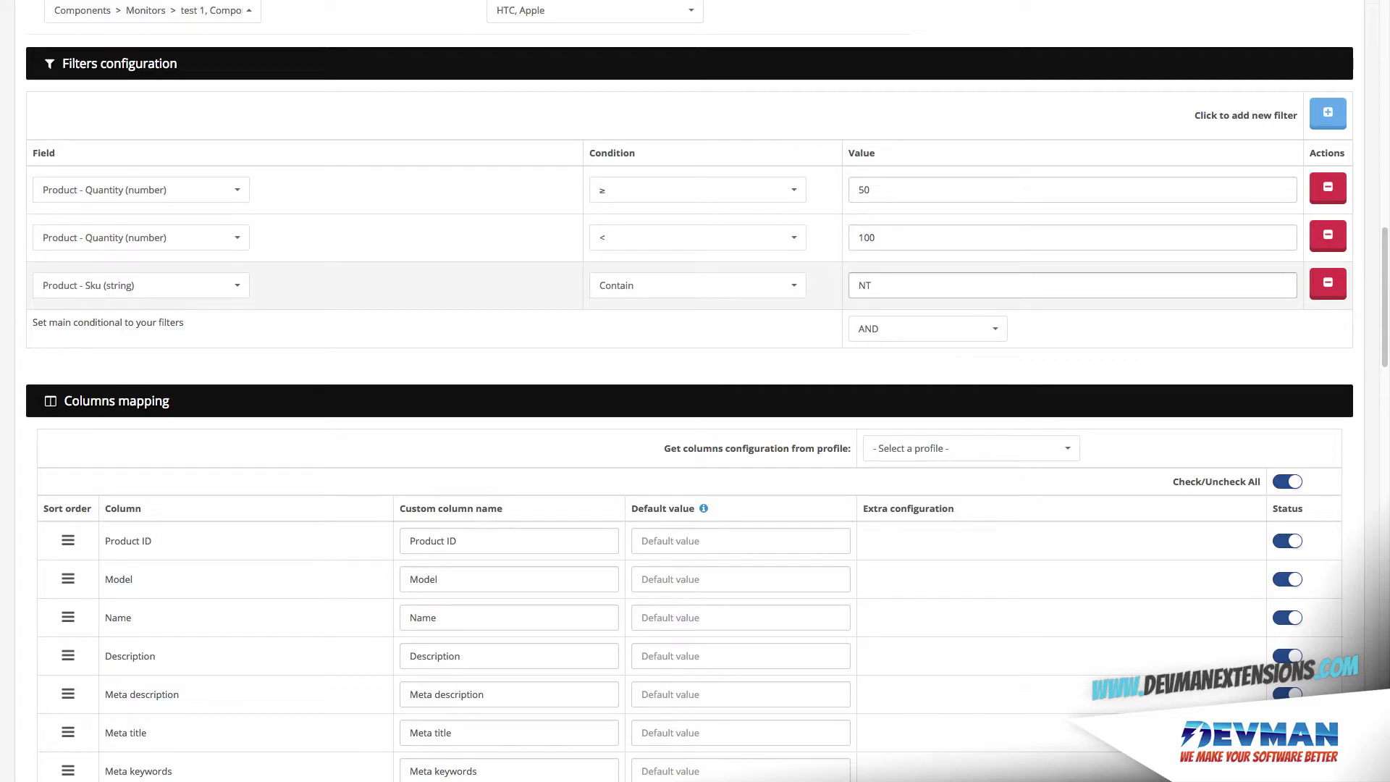
text(P4-)
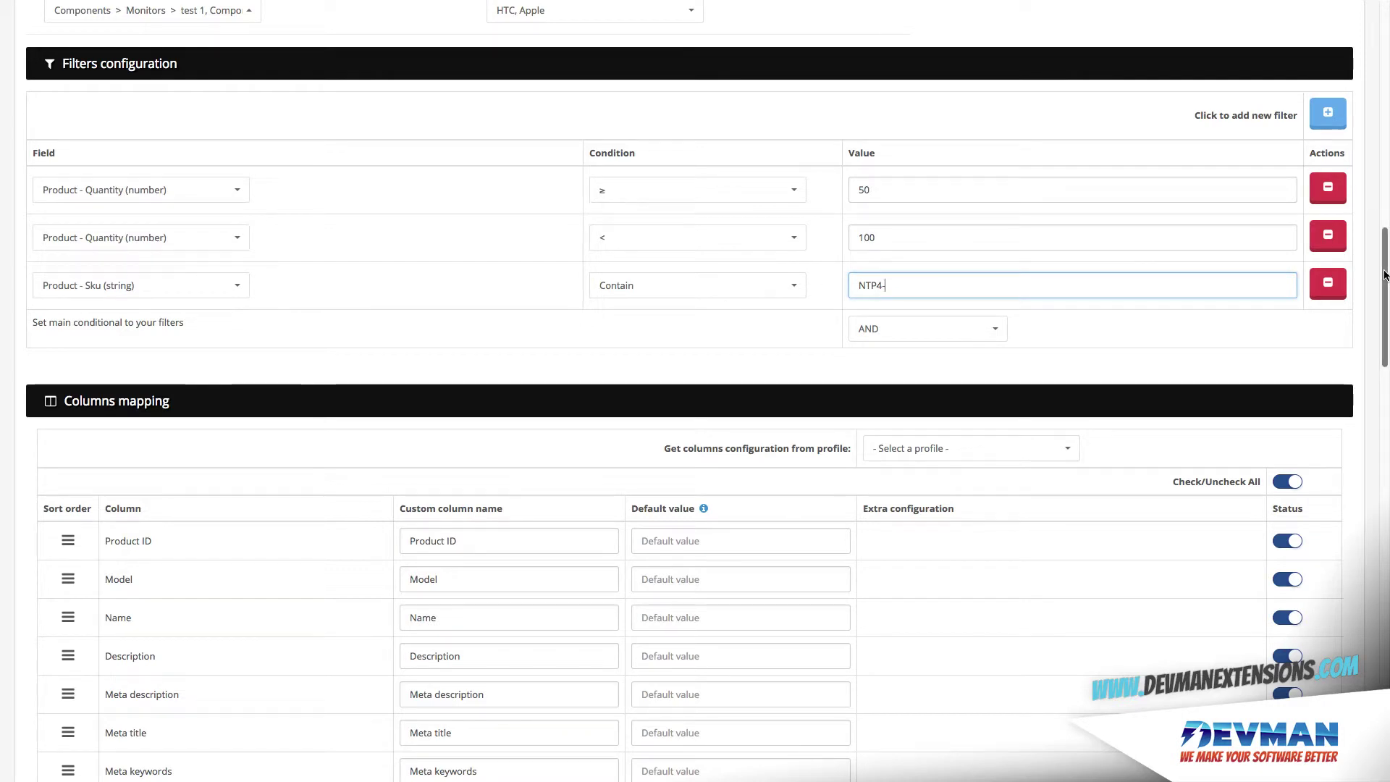
In the columns mapping, set the Subtract column's true value to "true" and its false value to "false".
drag(1384, 295, 1384, 344)
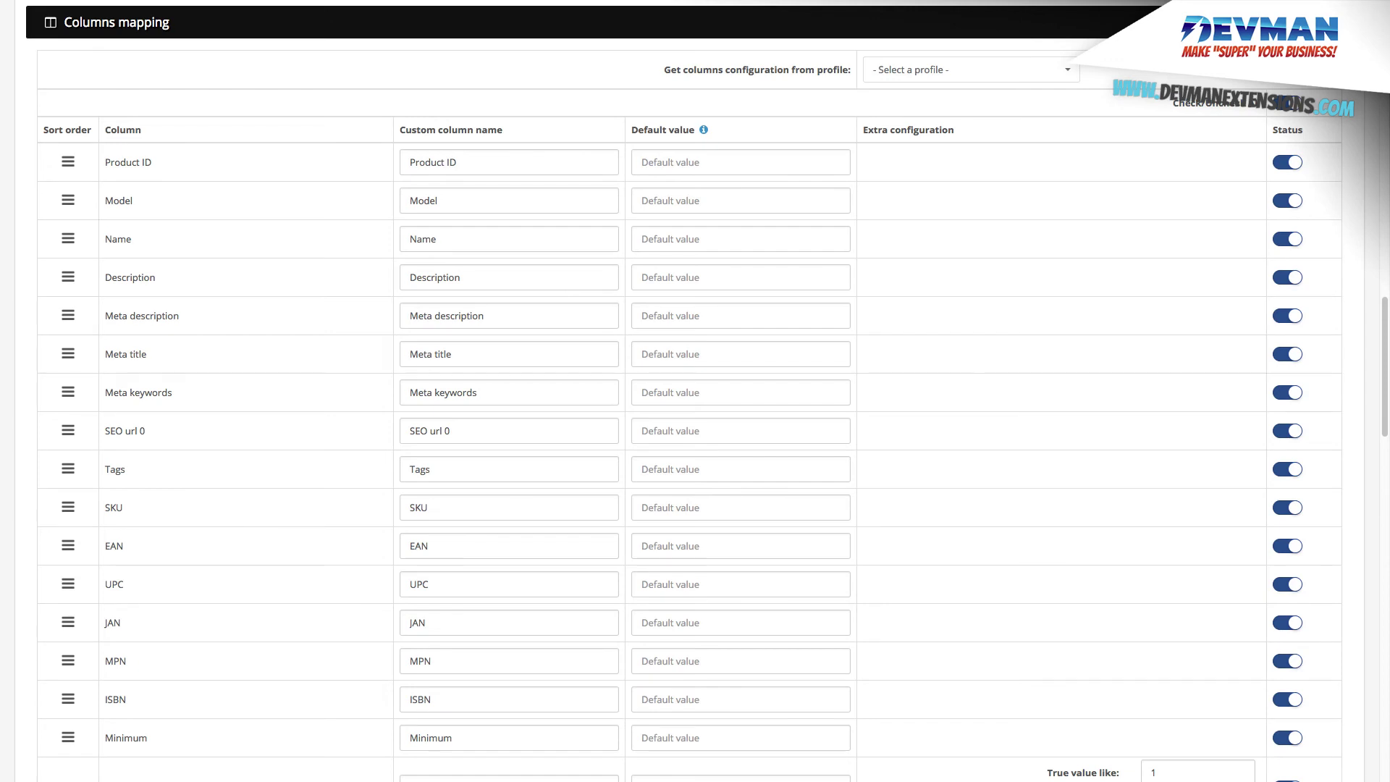
scroll(1373, 401, down, 7)
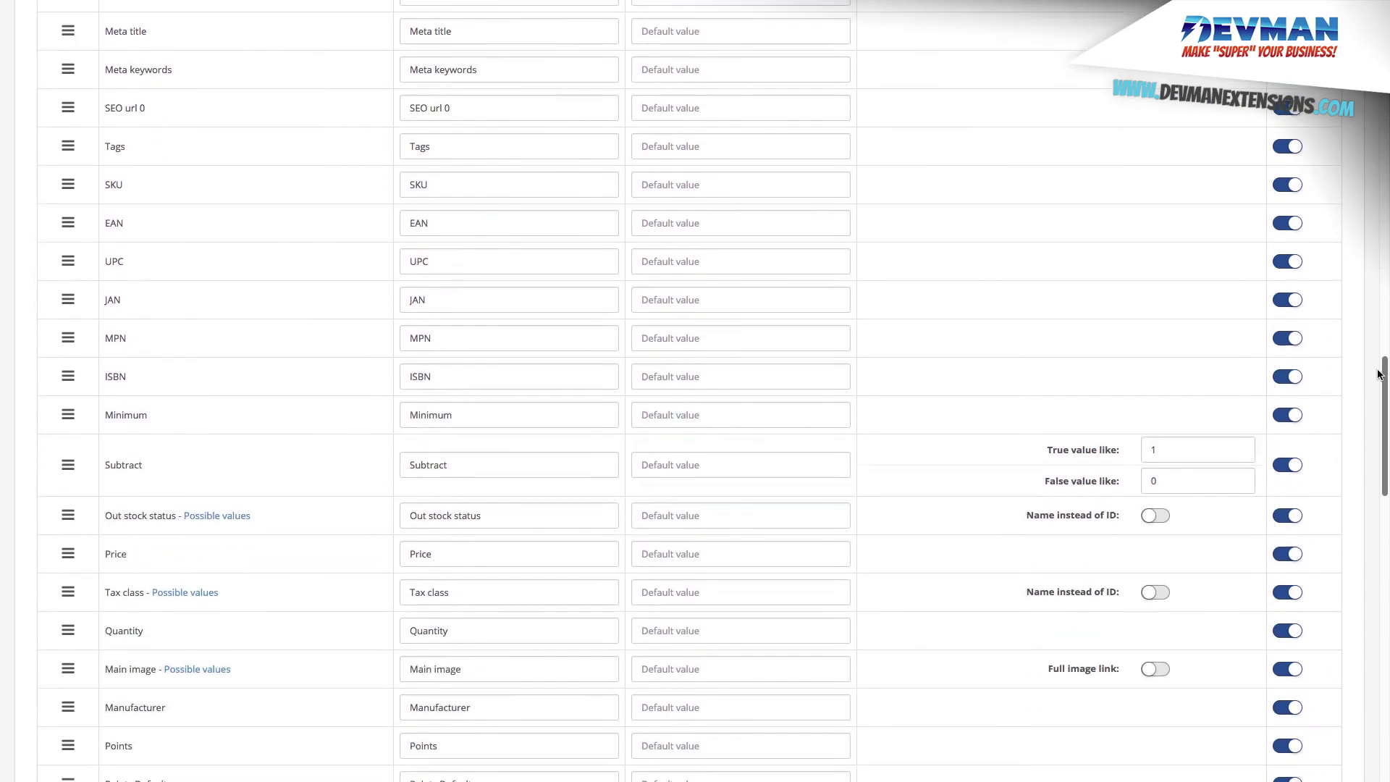
scroll(1373, 400, down, 1)
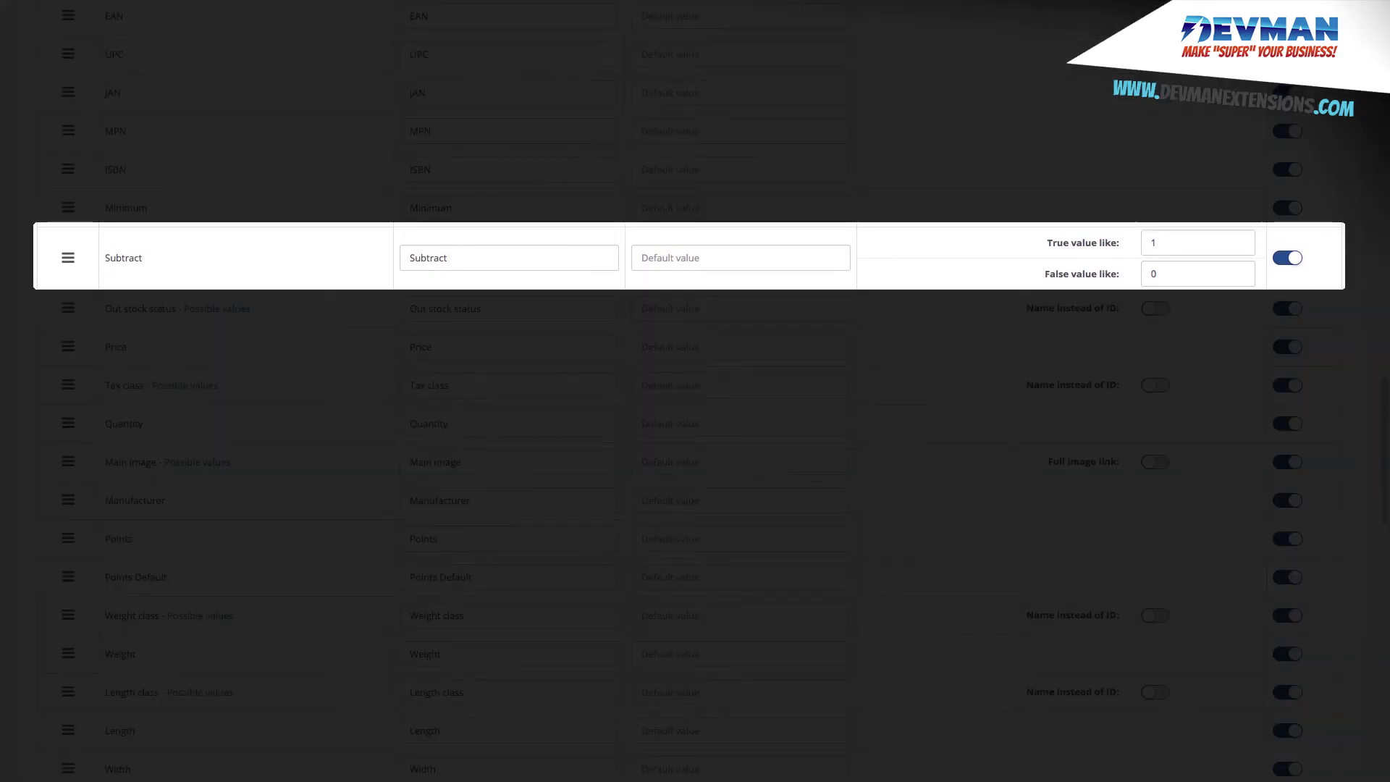
click(1190, 241)
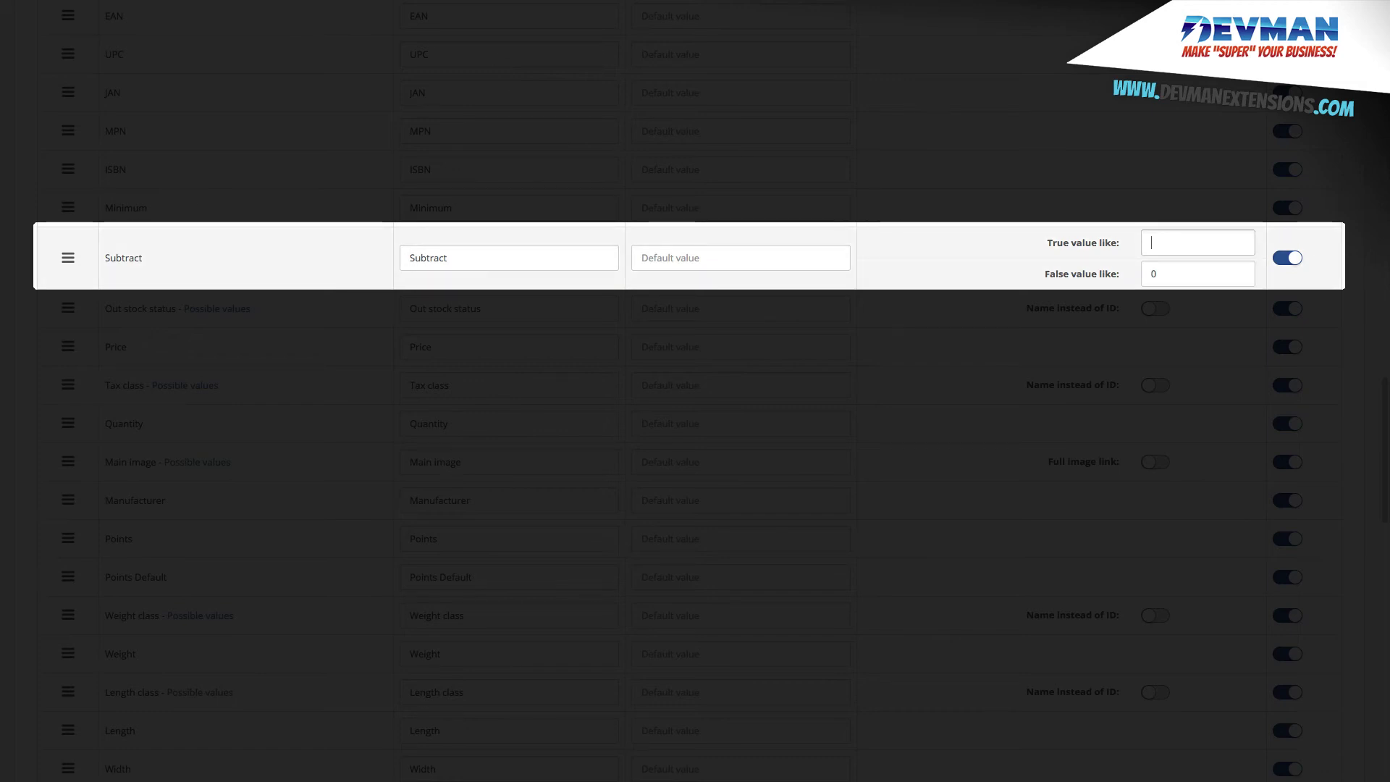
key(BackSpace)
text(true)
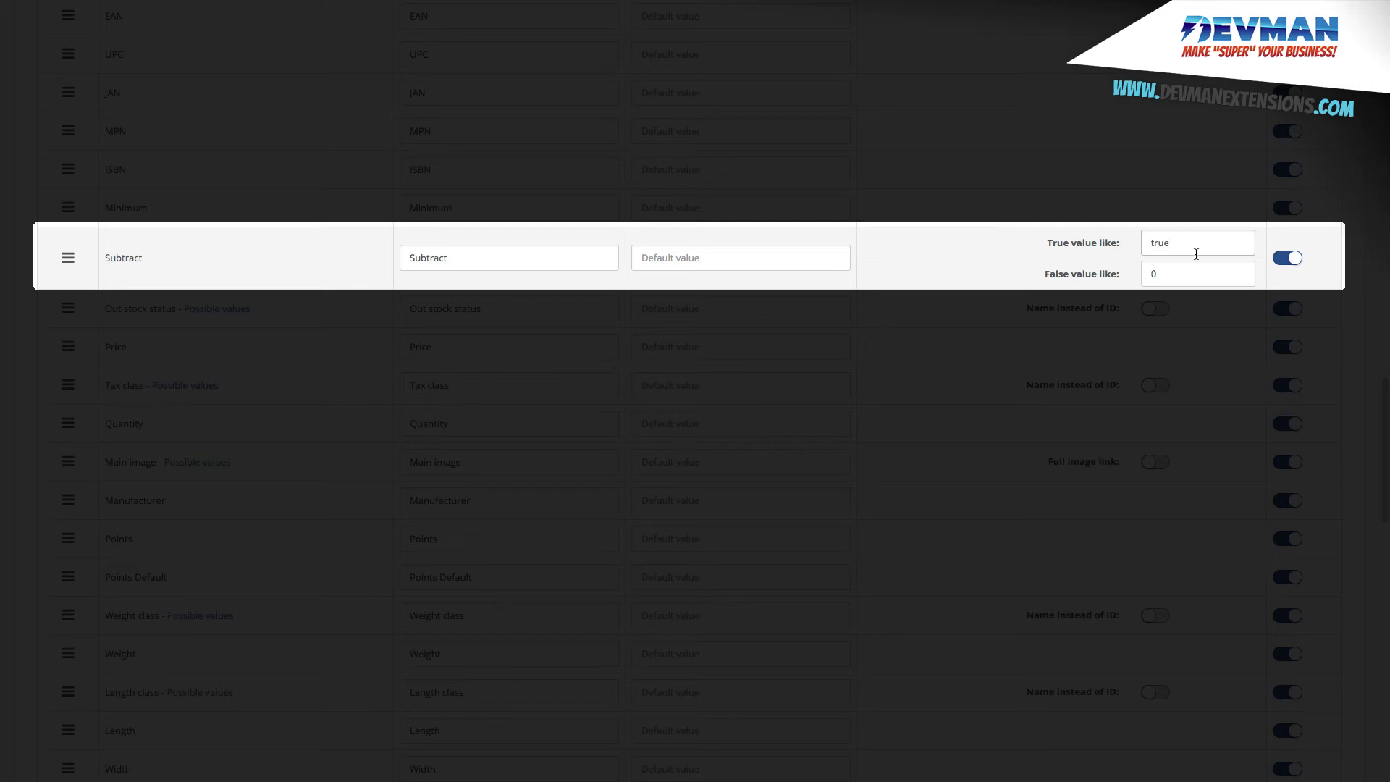
click(1183, 277)
text(false)
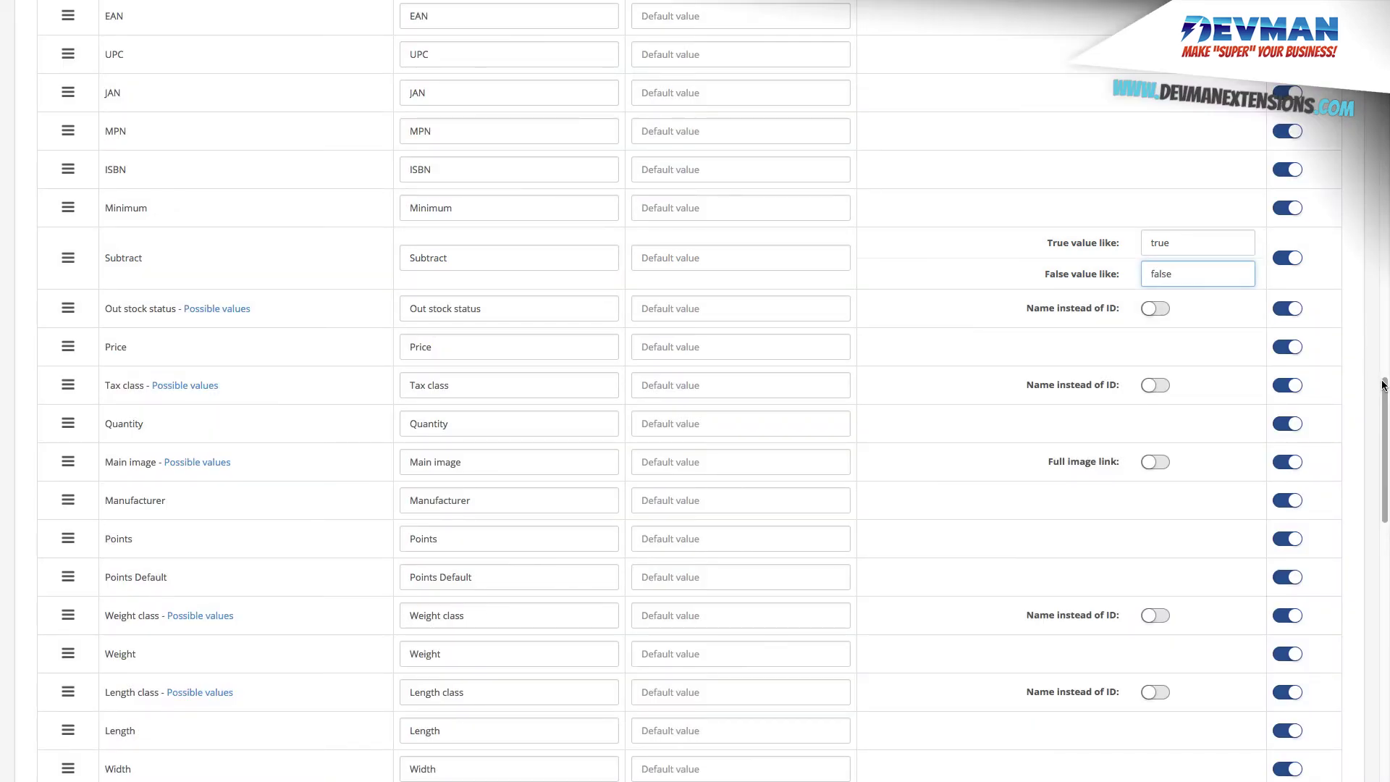
Go to the profile name and save section below the columns mapping.
drag(1383, 388, 1377, 656)
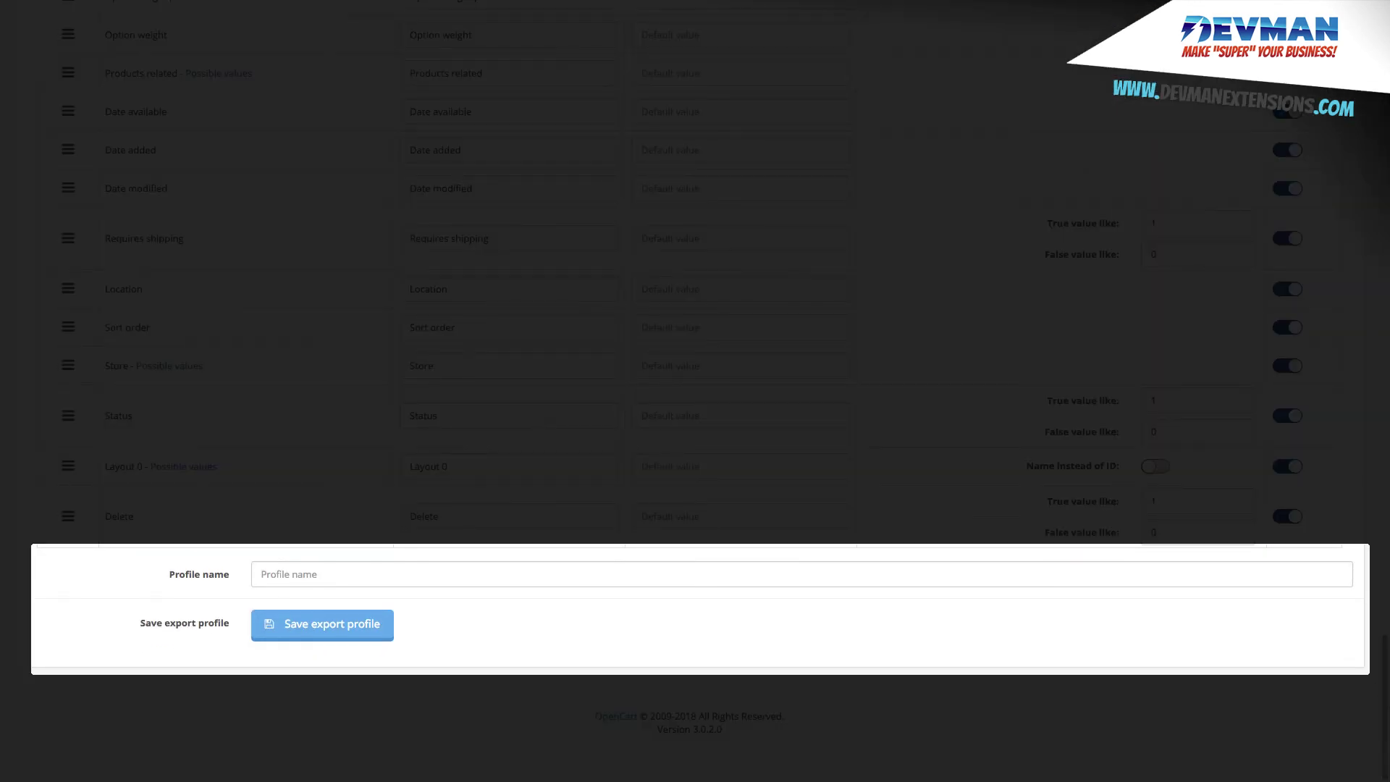